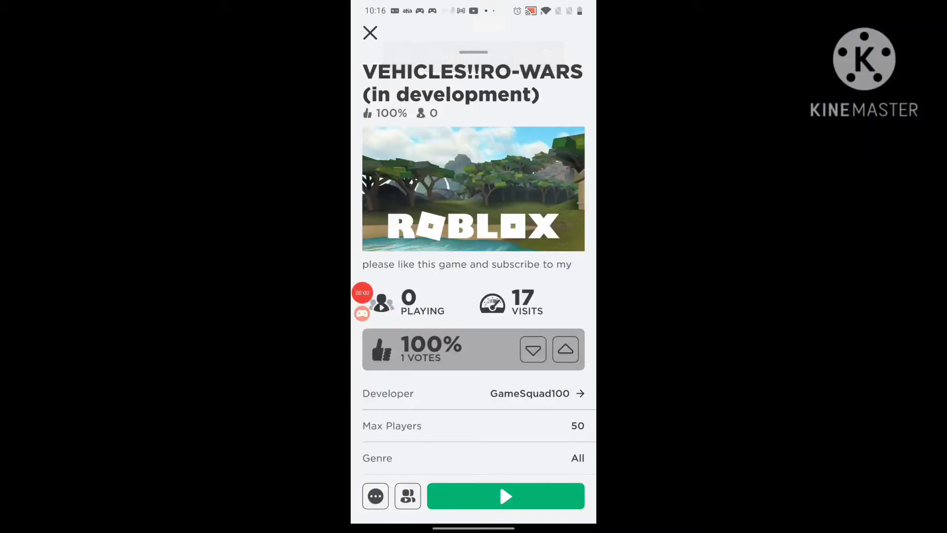
pyautogui.scroll(-5, 474, 282)
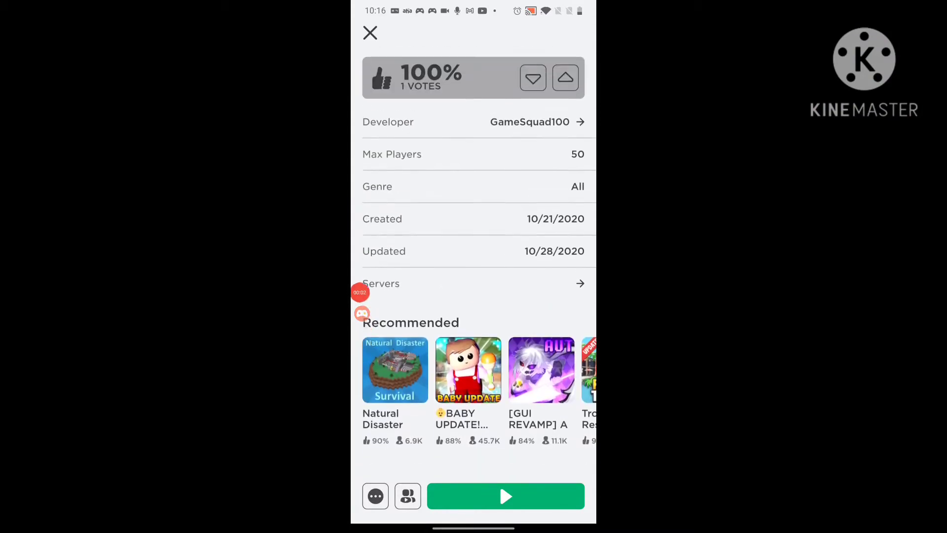
pyautogui.scroll(5, 474, 281)
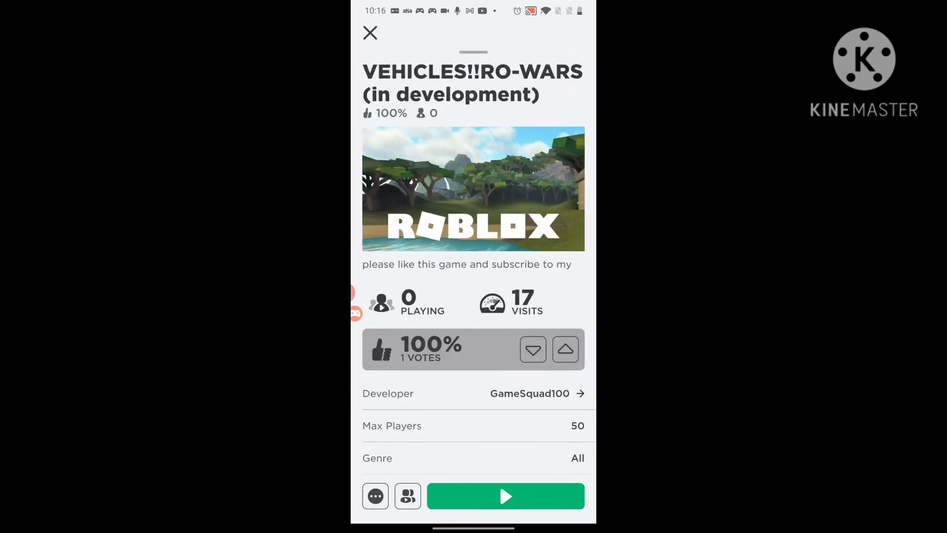
pyautogui.scroll(-5, 473, 266)
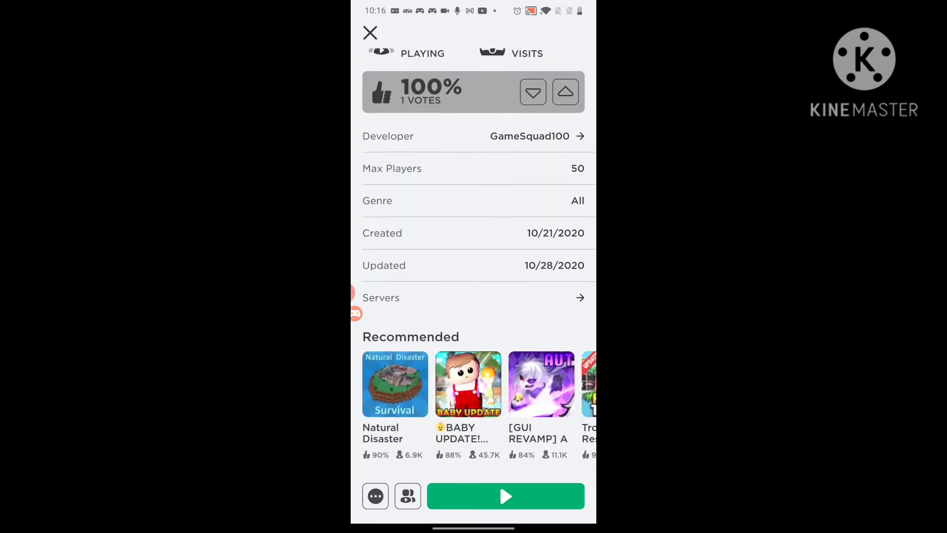
pyautogui.scroll(5, 474, 266)
pyautogui.scroll(-3, 474, 267)
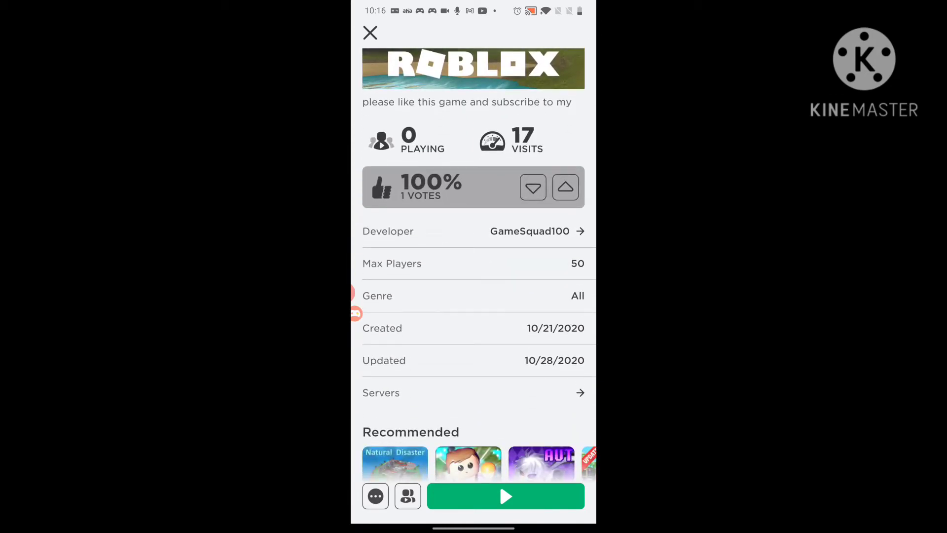
# - Check the VEHICLES!!RO-WARS server list, find none running, and return to its details page
pyautogui.click(474, 392)
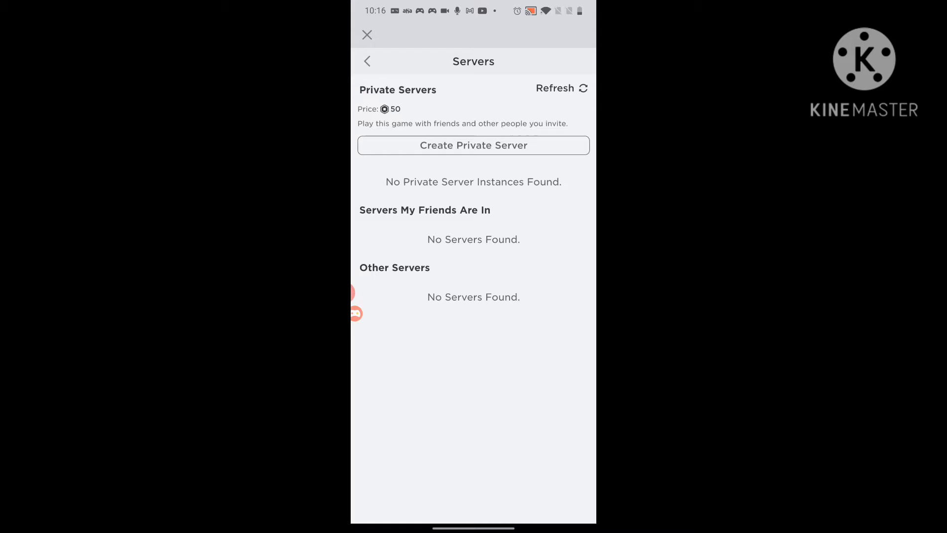
pyautogui.scroll(5, 473, 296)
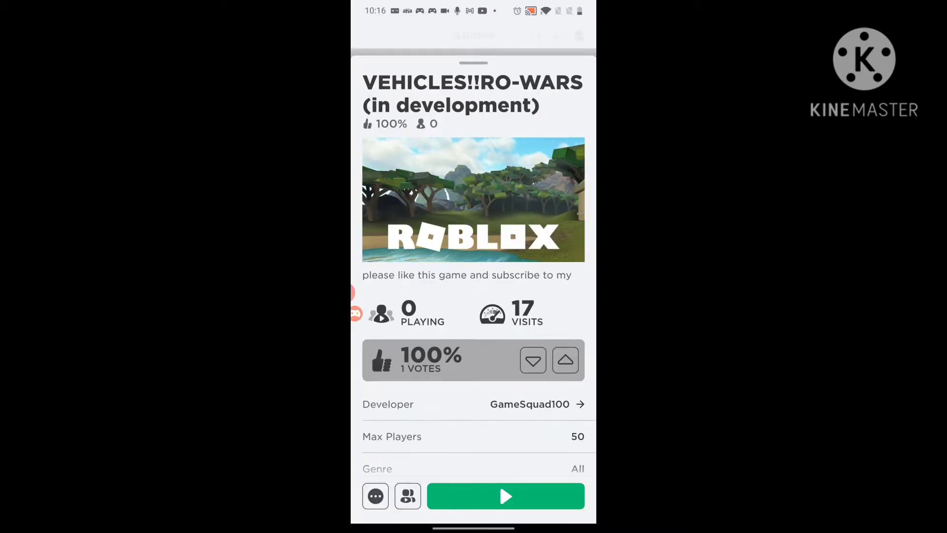
pyautogui.scroll(-5, 473, 296)
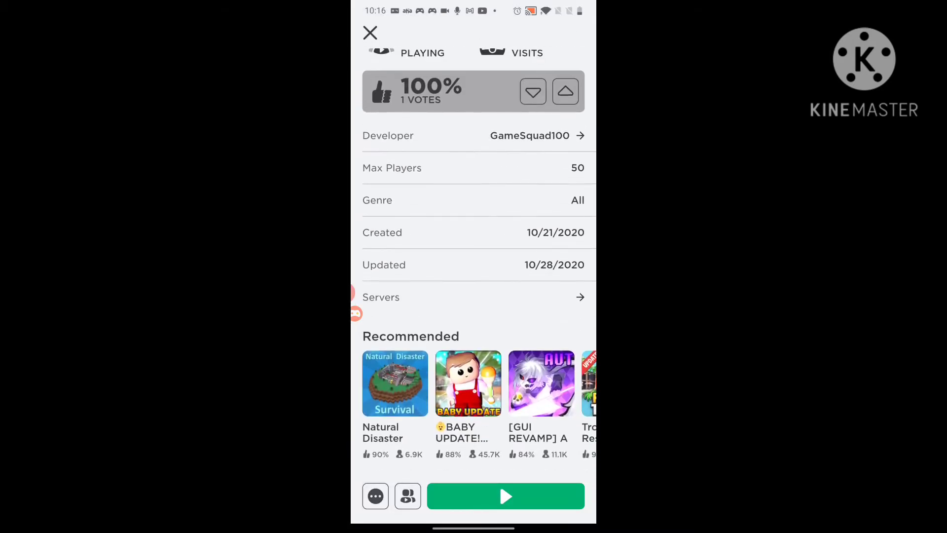
pyautogui.scroll(5, 474, 296)
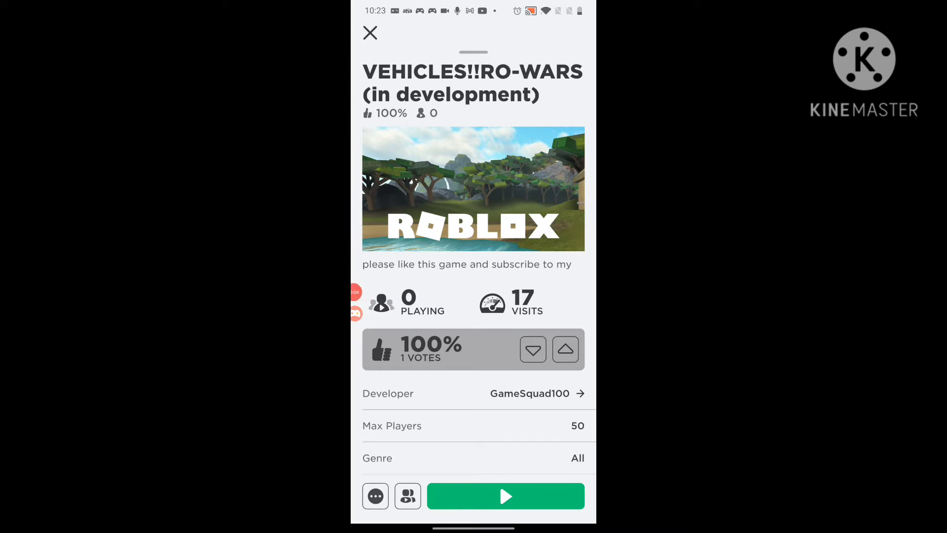
pyautogui.scroll(-1, 474, 259)
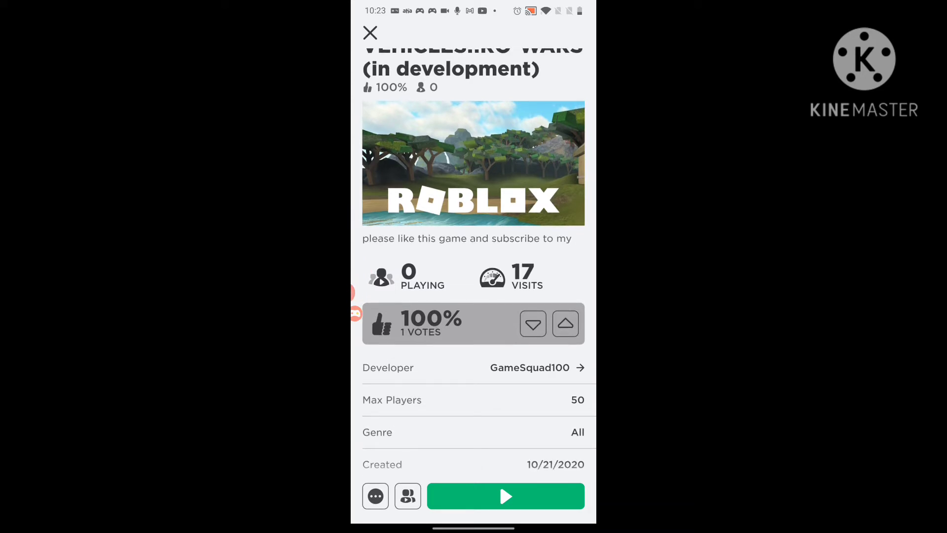
pyautogui.scroll(1, 475, 259)
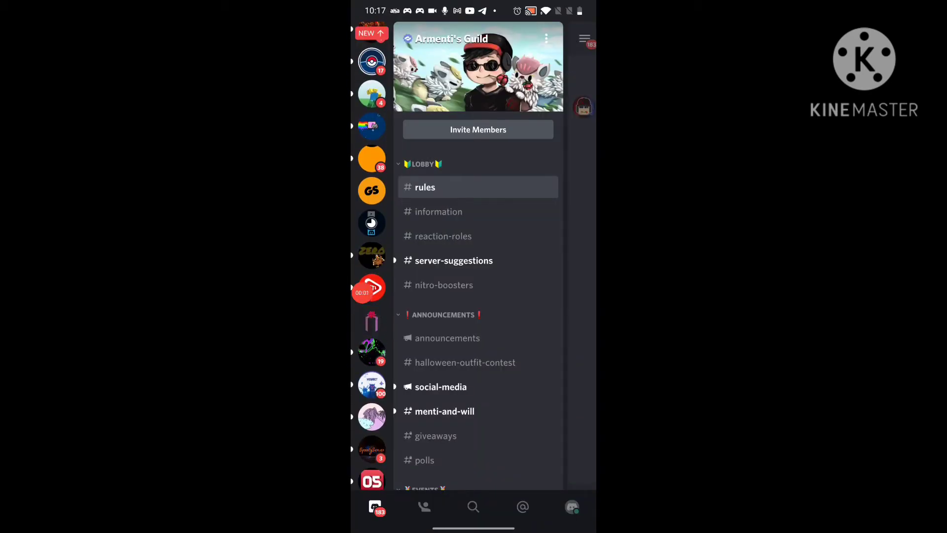
# - Switch to the GameSquad server and browse its main channel and #invite-members
pyautogui.click(372, 156)
pyautogui.click(459, 135)
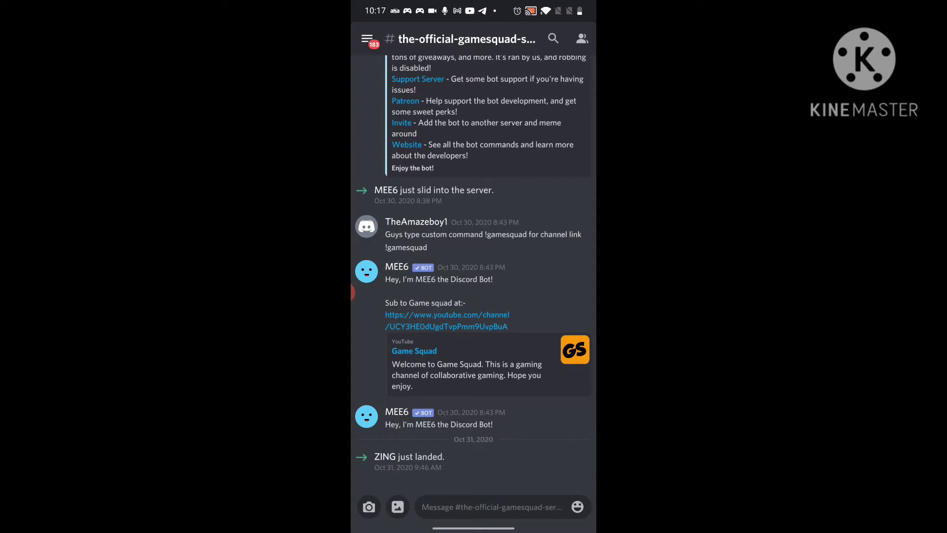
pyautogui.click(366, 38)
pyautogui.scroll(-5, 479, 266)
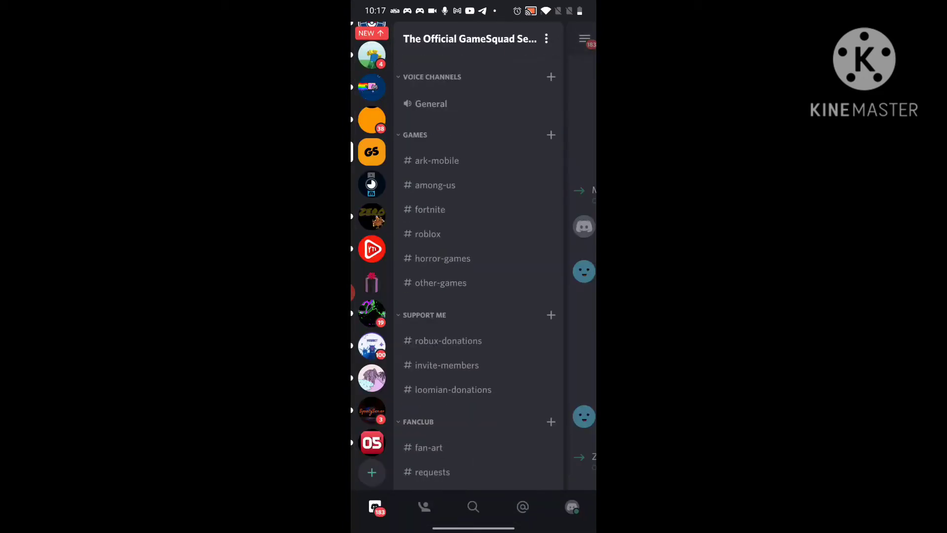
pyautogui.scroll(3, 478, 266)
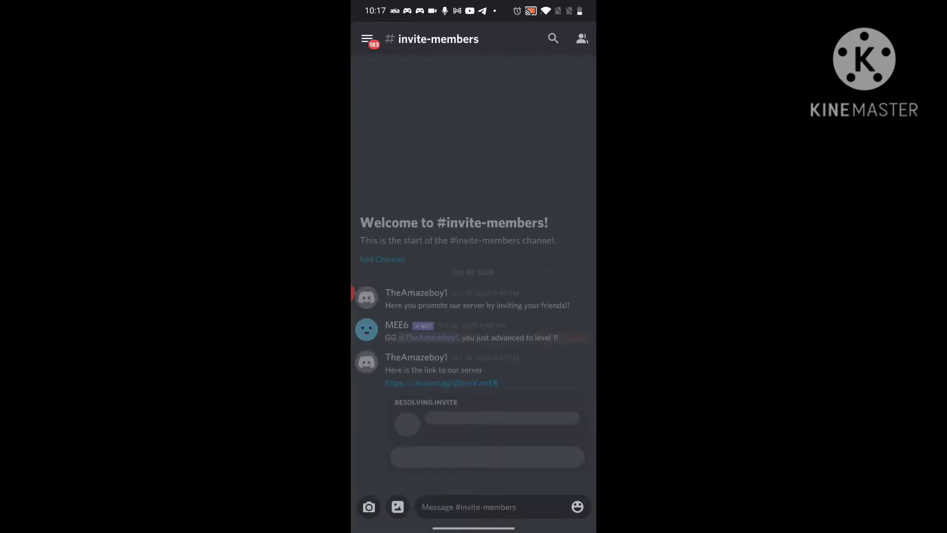
pyautogui.click(368, 39)
pyautogui.scroll(5, 478, 267)
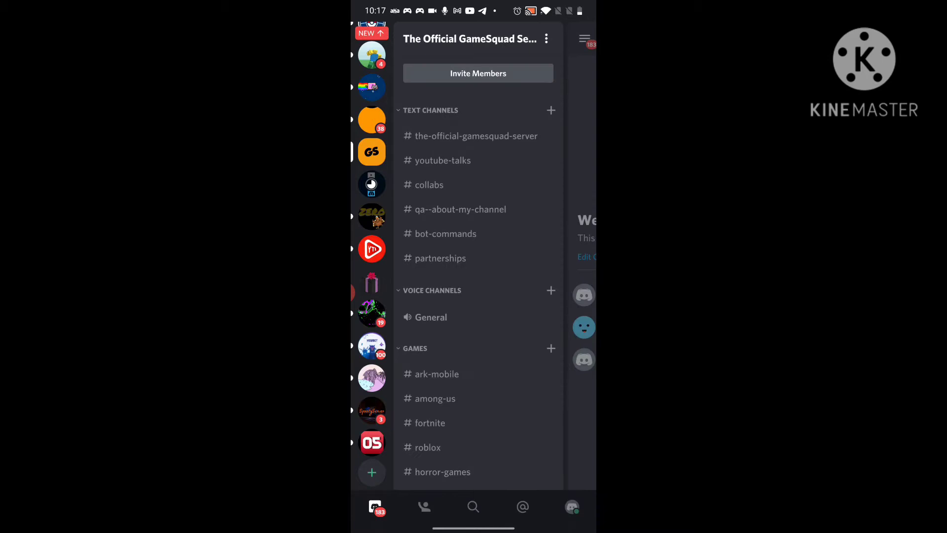
pyautogui.click(431, 110)
# - Create a text channel named 'Giveaways' in The Official GameSquad Server
pyautogui.click(551, 110)
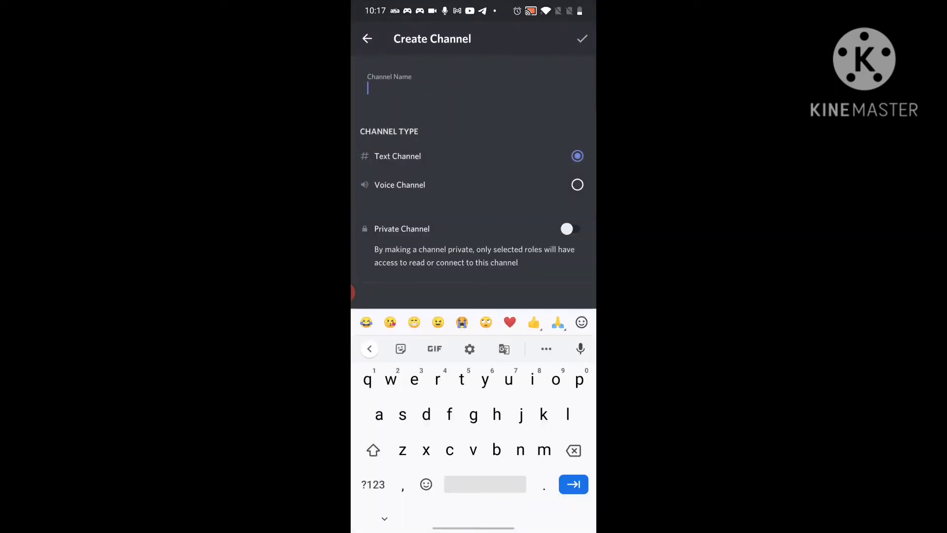
pyautogui.click(373, 450)
pyautogui.click(373, 450)
pyautogui.click(373, 450)
pyautogui.write('G')
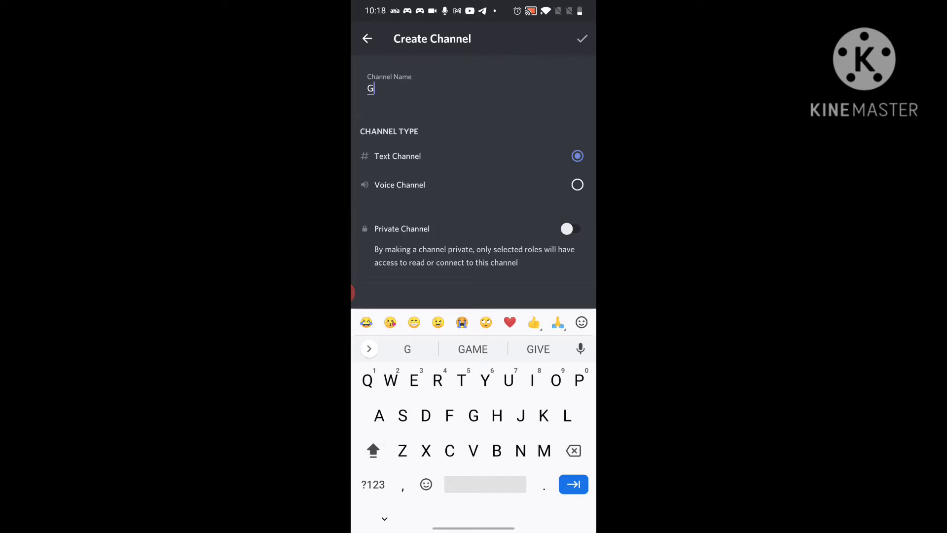
pyautogui.write('IV')
pyautogui.press('BackSpace')
pyautogui.press('BackSpace')
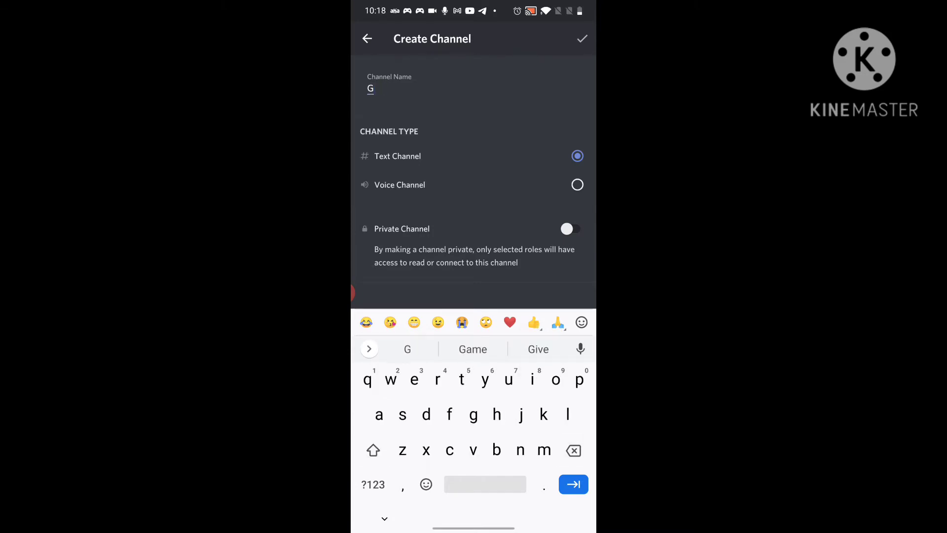
pyautogui.write('oveawa')
pyautogui.click(539, 348)
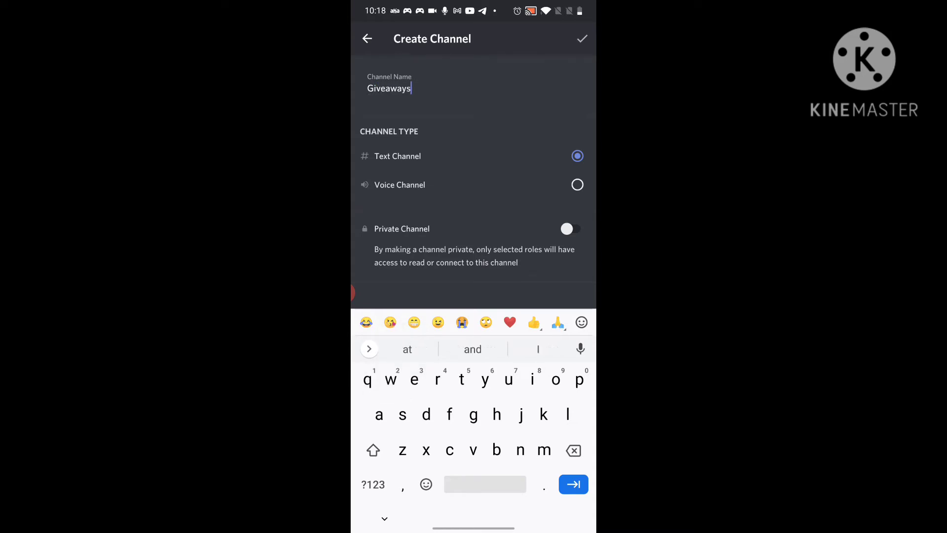
pyautogui.click(582, 39)
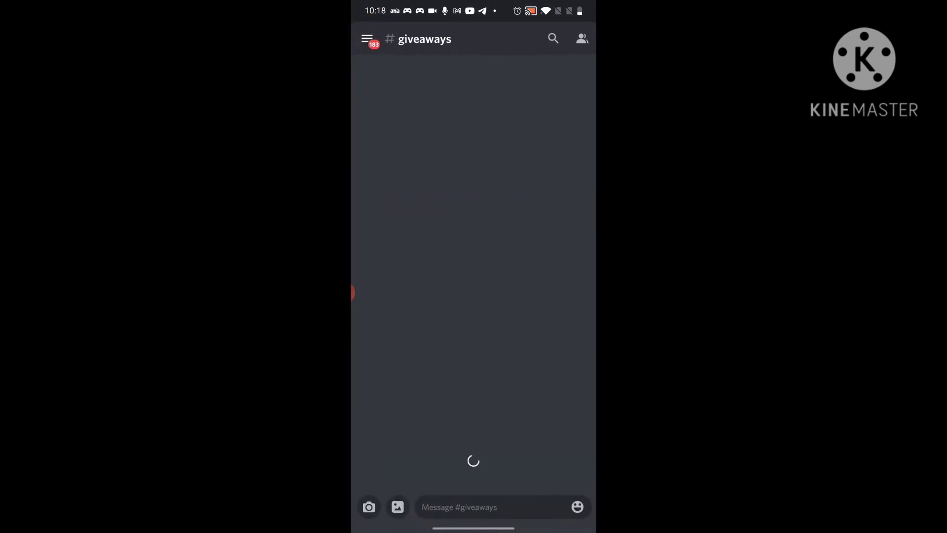
pyautogui.click(366, 39)
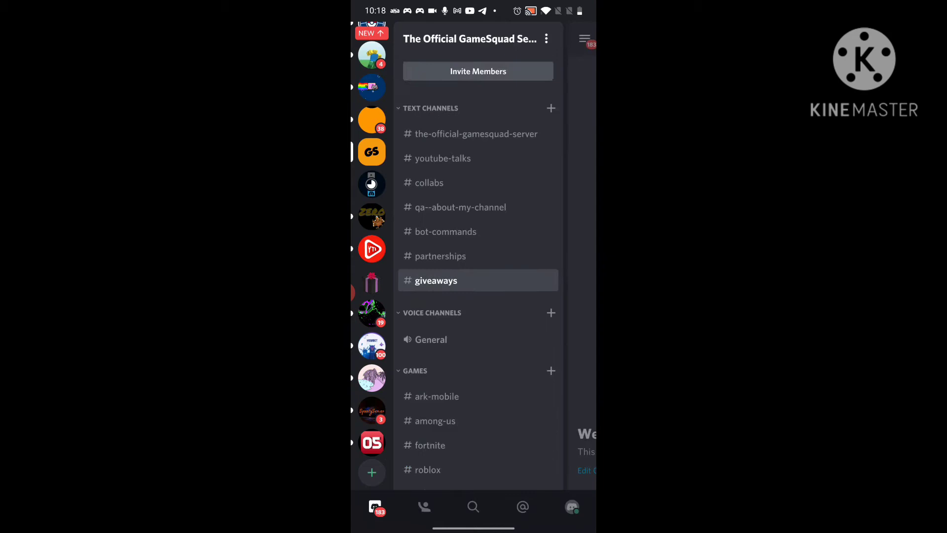
# - Post 'Next loomian legacy gleam giveaway at 100 subs' in #giveaways
pyautogui.click(436, 282)
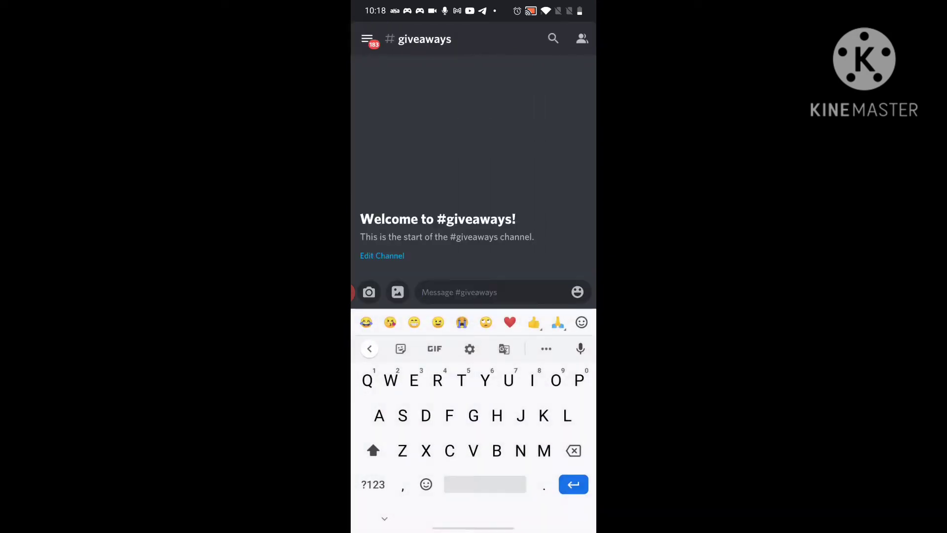
pyautogui.write('Lo')
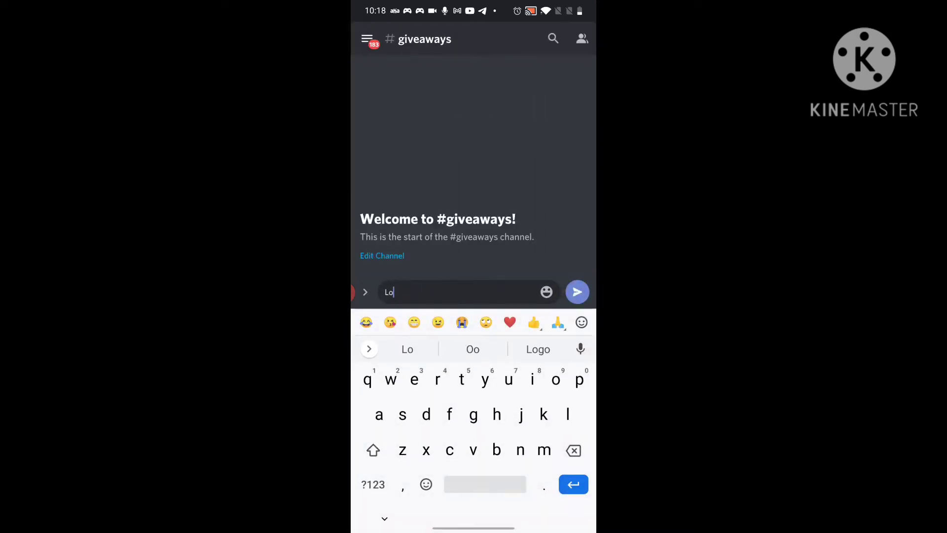
pyautogui.write('o')
pyautogui.press('BackSpace')
pyautogui.press('BackSpace')
pyautogui.press('BackSpace')
pyautogui.write('Ne')
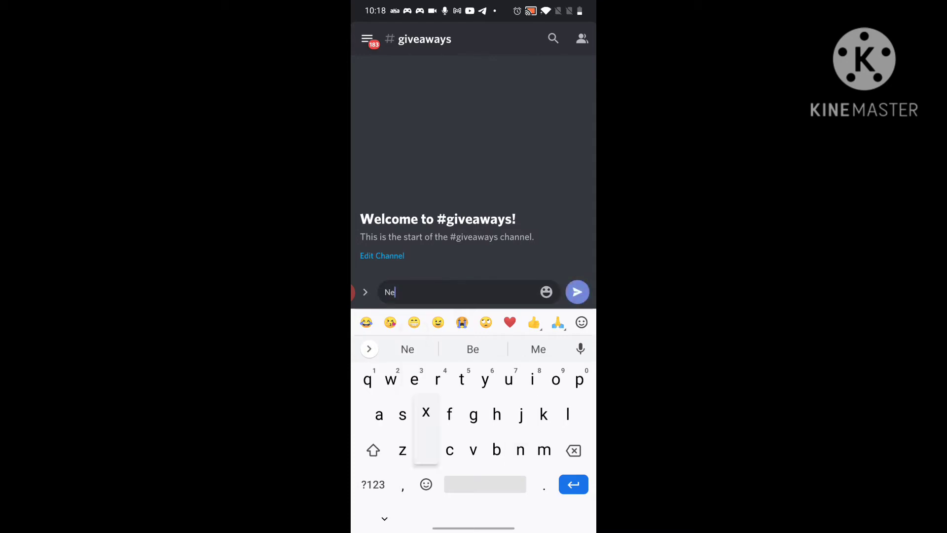
pyautogui.write('xt loomia')
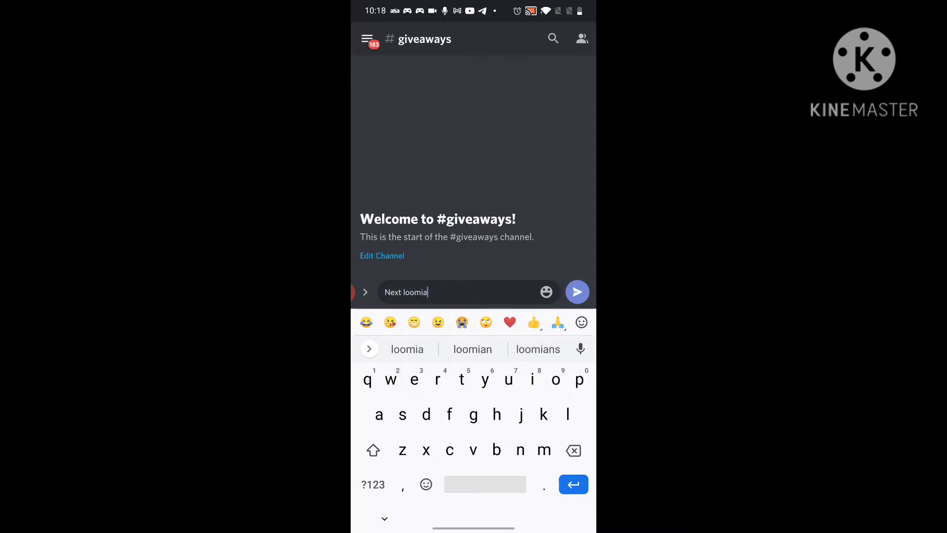
pyautogui.write('n l')
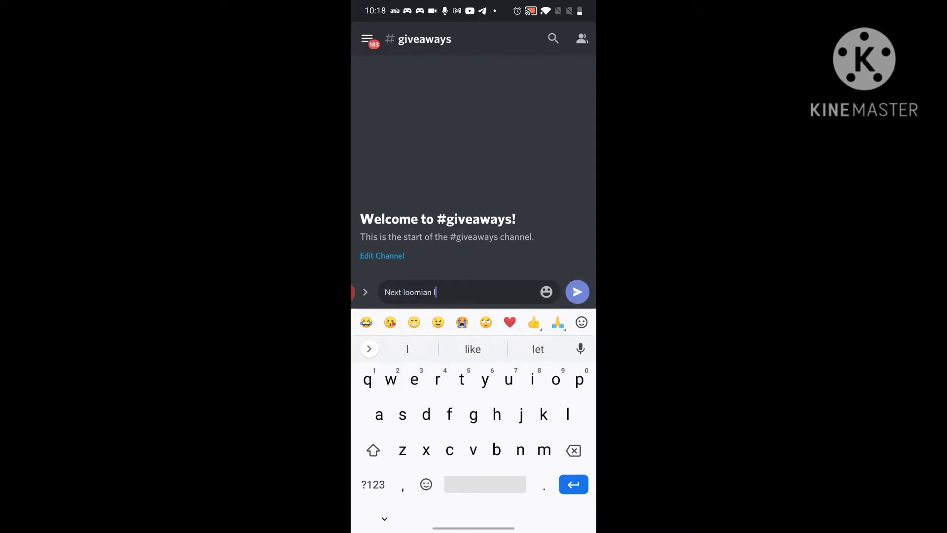
pyautogui.write('egacy g')
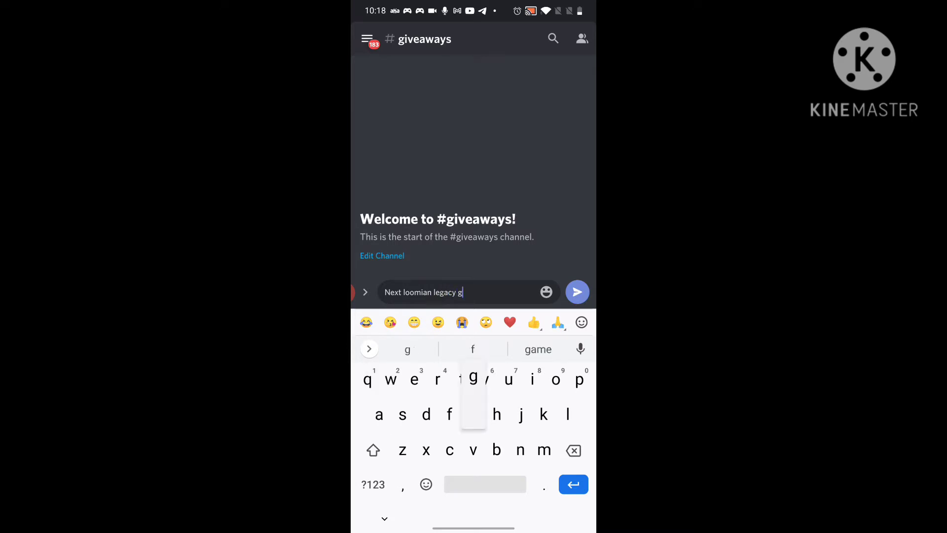
pyautogui.write('leam giveaway ')
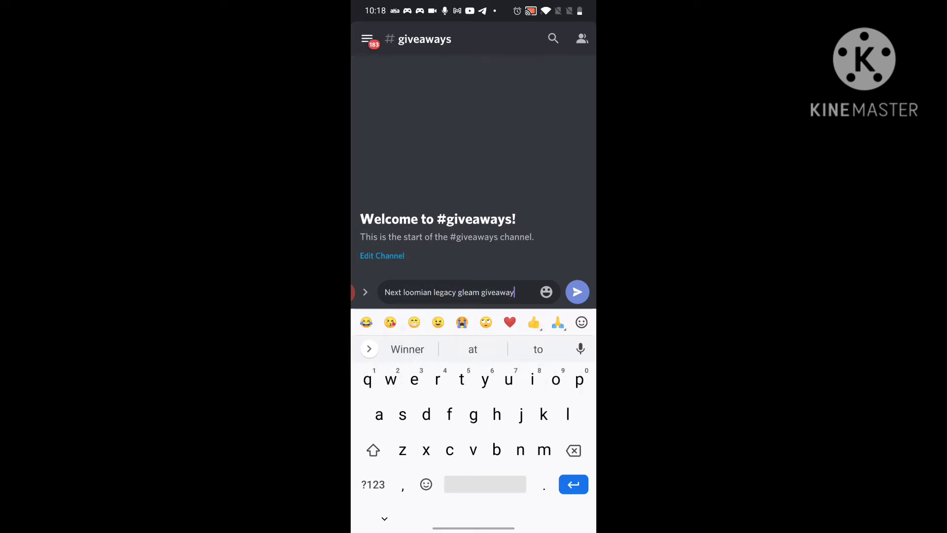
pyautogui.write('at')
pyautogui.press('shift')
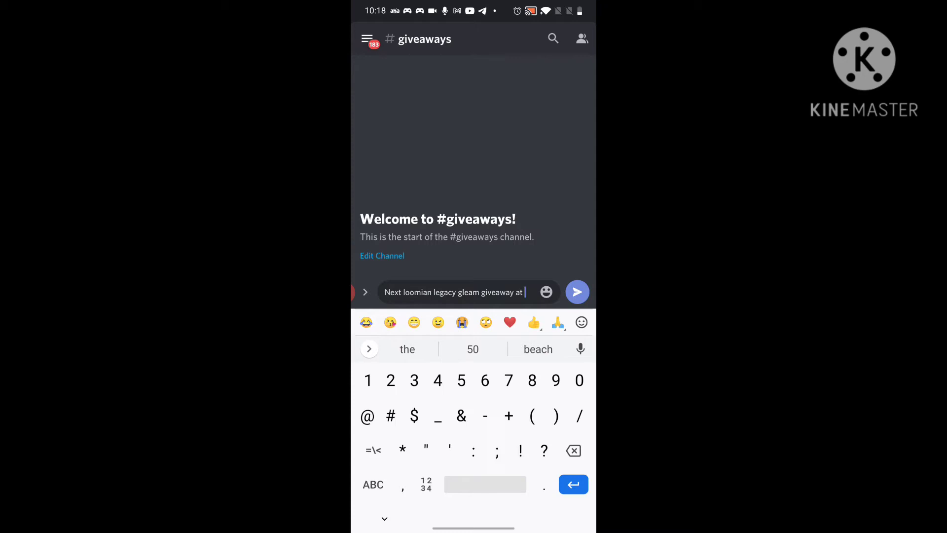
pyautogui.write('100 s')
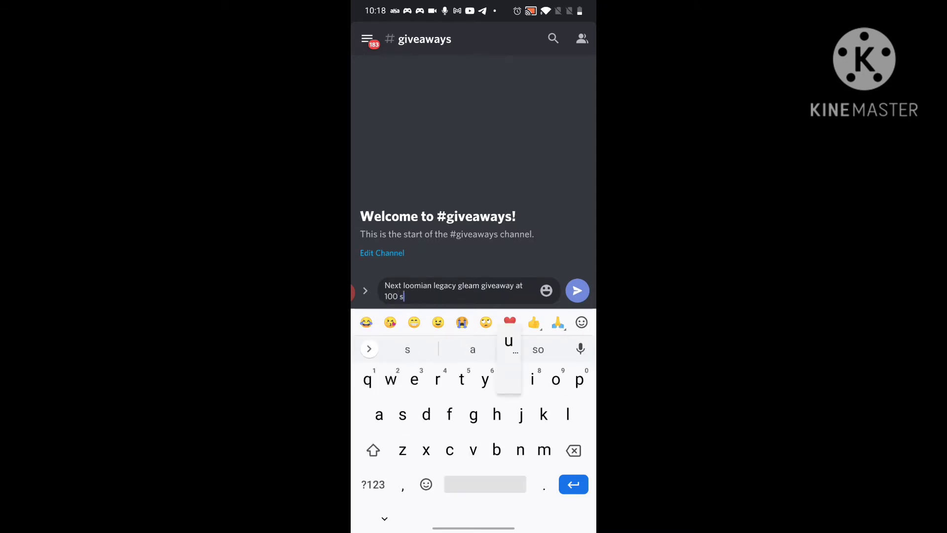
pyautogui.write('ubs')
pyautogui.click(577, 290)
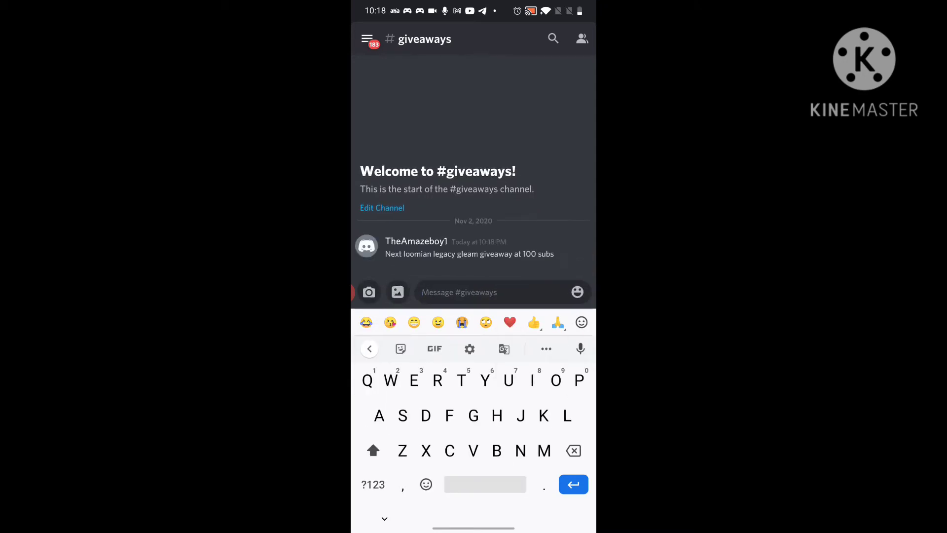
# - Open #the-official-gamesquad-server and review its earlier bot welcome messages
pyautogui.press('Escape')
pyautogui.click(367, 39)
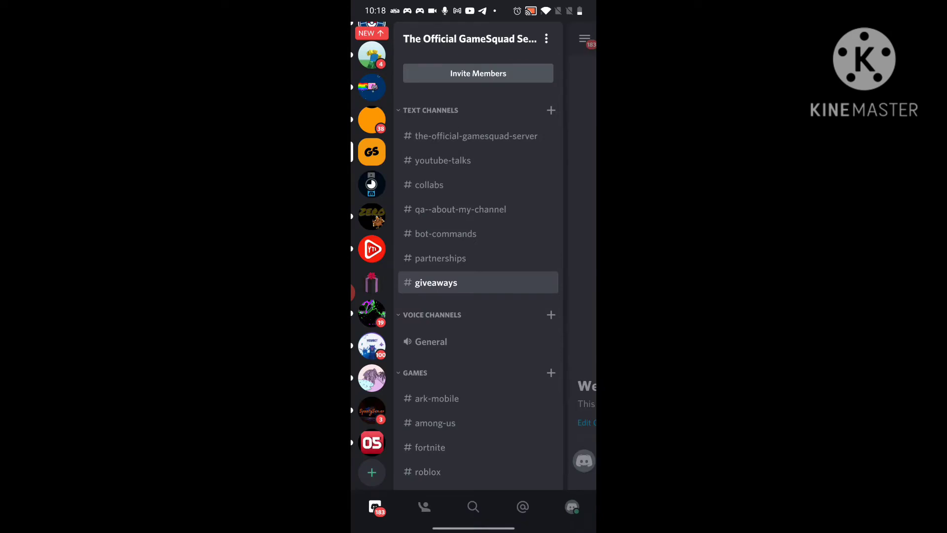
pyautogui.click(476, 136)
pyautogui.click(493, 507)
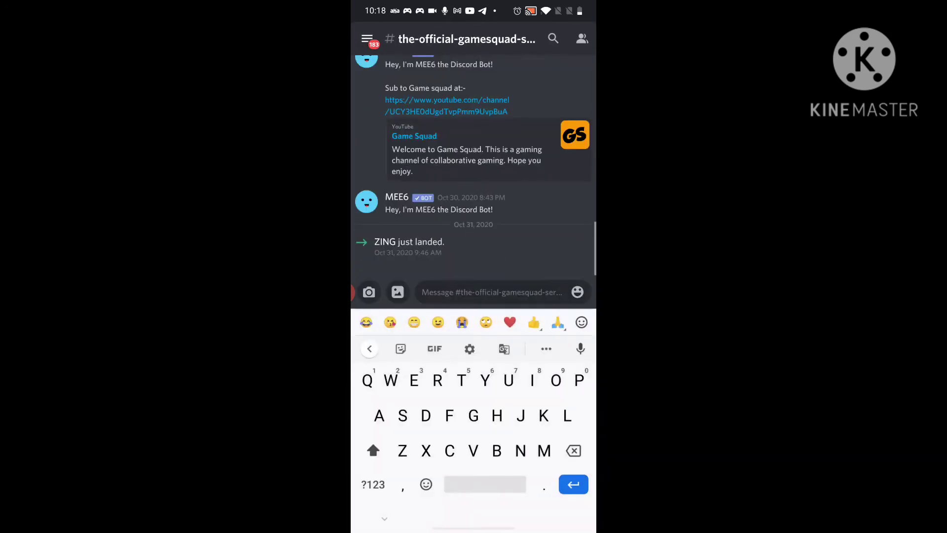
pyautogui.click(373, 485)
pyautogui.scroll(10, 474, 162)
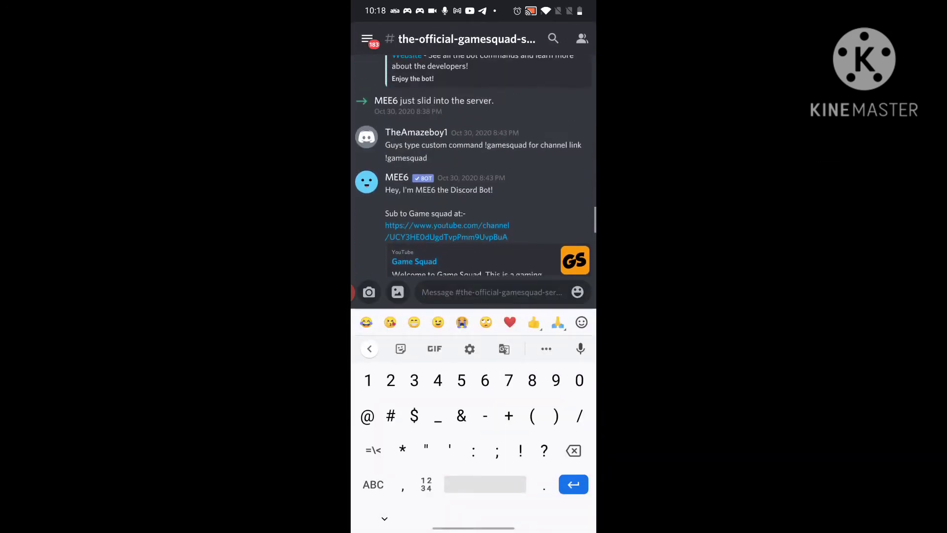
pyautogui.scroll(-2, 473, 163)
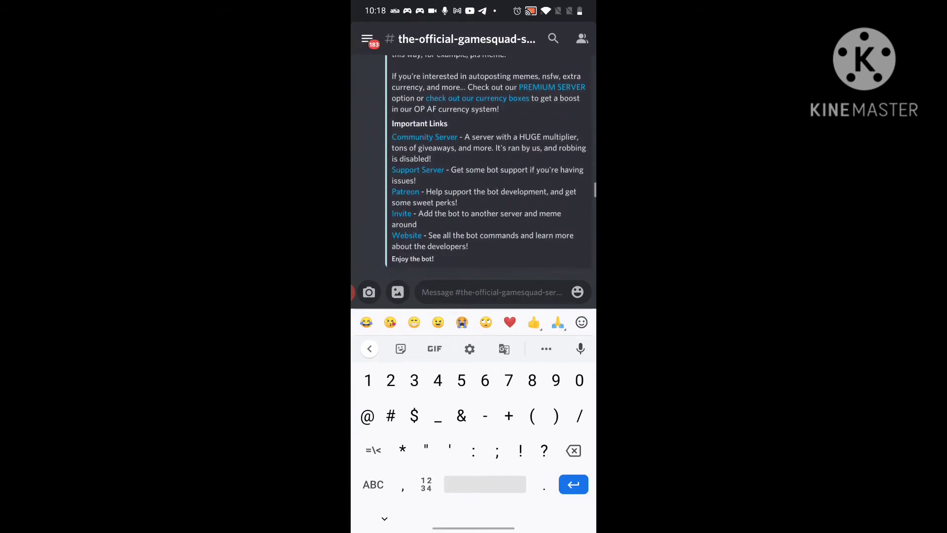
pyautogui.scroll(2, 475, 163)
pyautogui.scroll(-10, 473, 163)
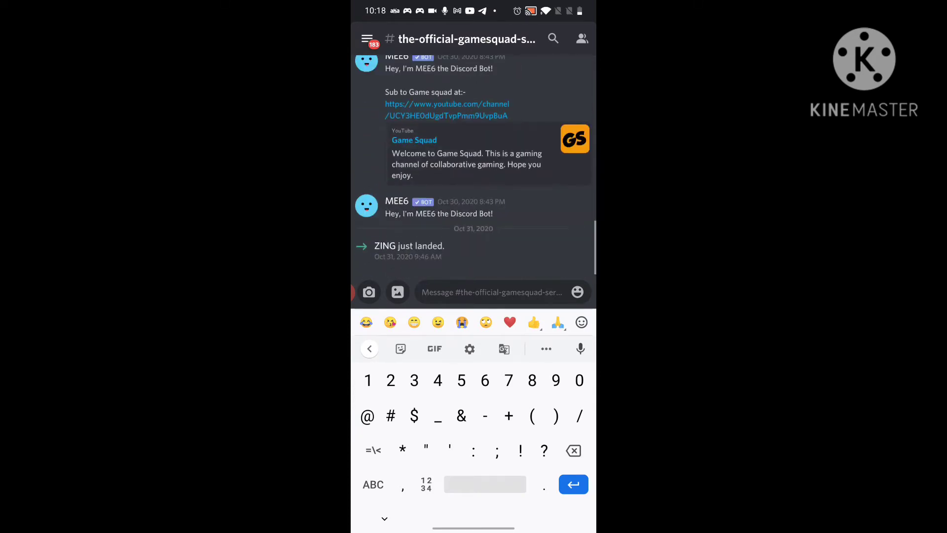
pyautogui.scroll(3, 474, 163)
pyautogui.scroll(3, 474, 163)
pyautogui.scroll(3, 473, 163)
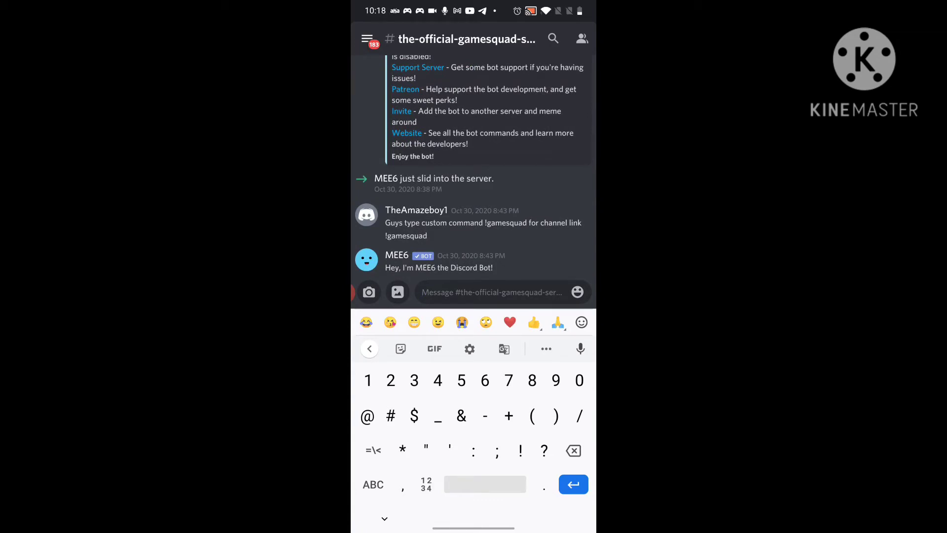
pyautogui.scroll(-3, 473, 163)
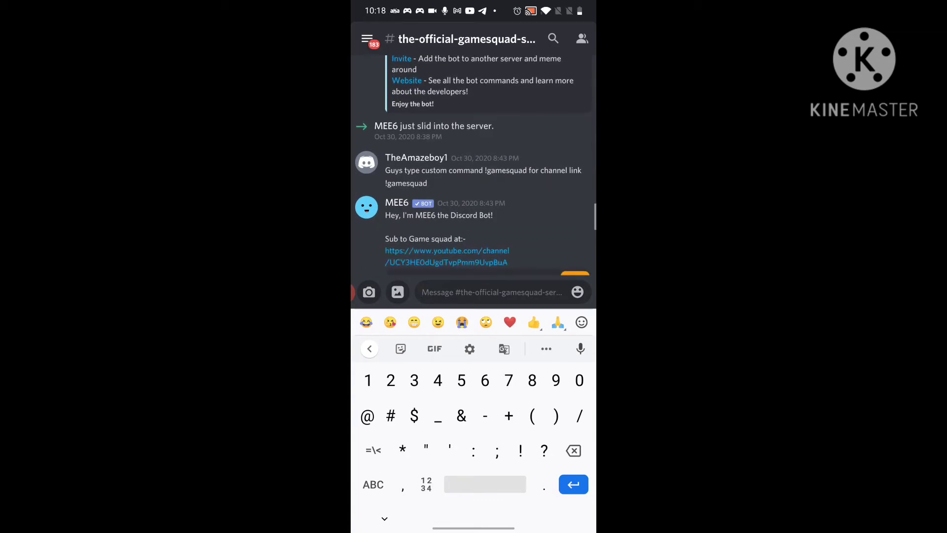
pyautogui.scroll(-2, 474, 163)
pyautogui.scroll(-3, 474, 164)
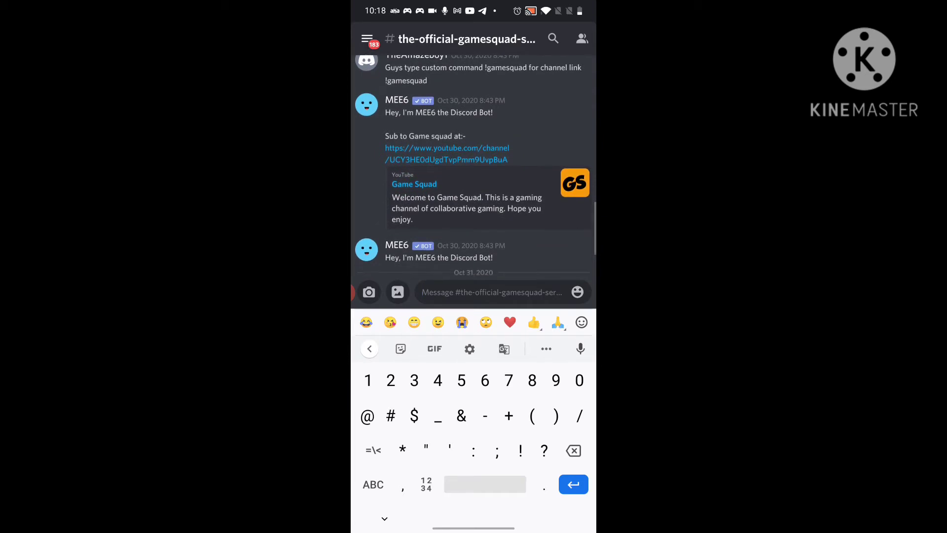
pyautogui.scroll(-2, 474, 163)
pyautogui.click(373, 485)
# - Send '!gamesquad' so MEE6 replies with the Game Squad YouTube link
pyautogui.click(373, 484)
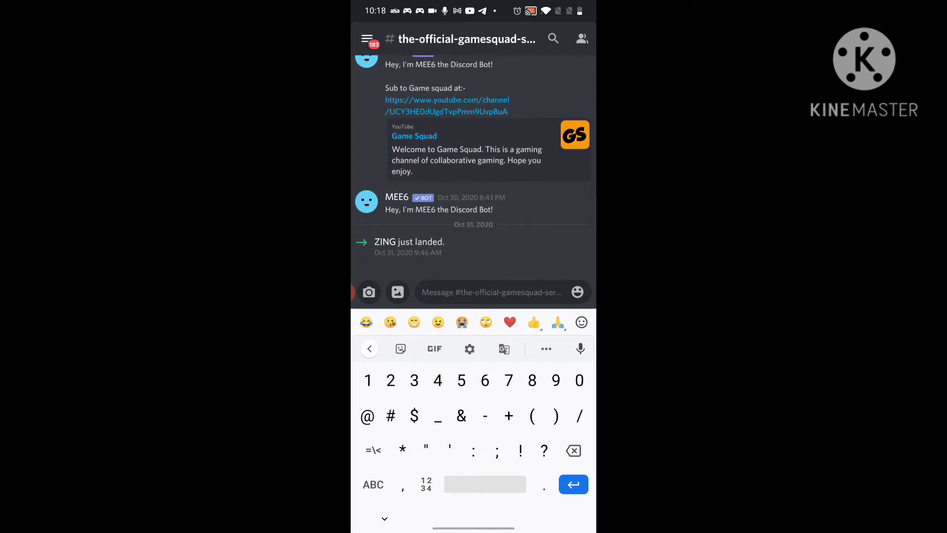
pyautogui.write('!gamesq')
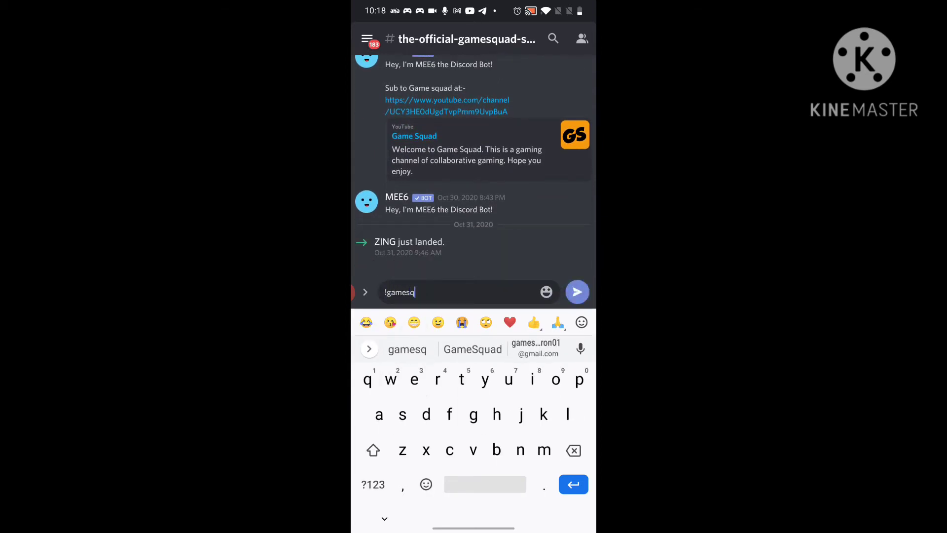
pyautogui.click(472, 349)
pyautogui.press('BackSpace')
pyautogui.press('BackSpace')
pyautogui.press('BackSpace')
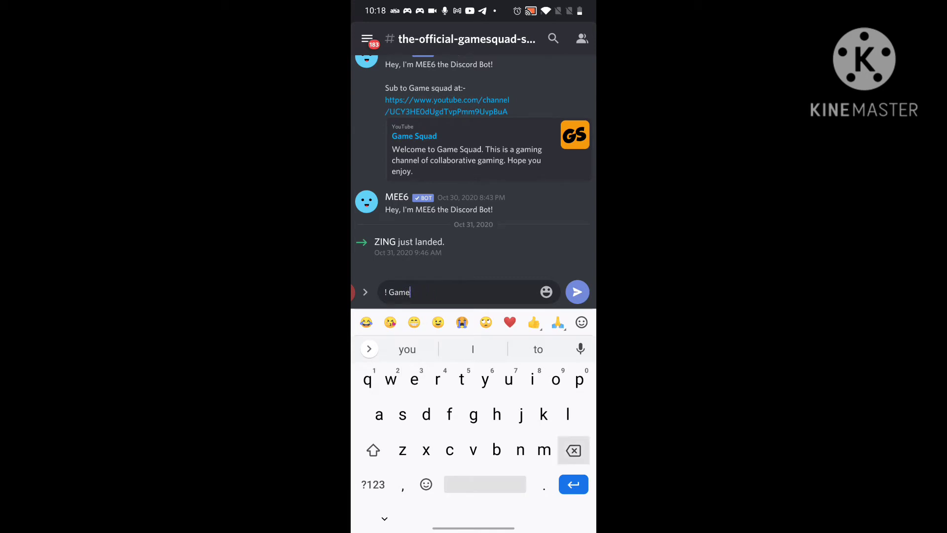
pyautogui.press('BackSpace')
pyautogui.press('BackSpace')
pyautogui.press('BackSpace')
pyautogui.write('game')
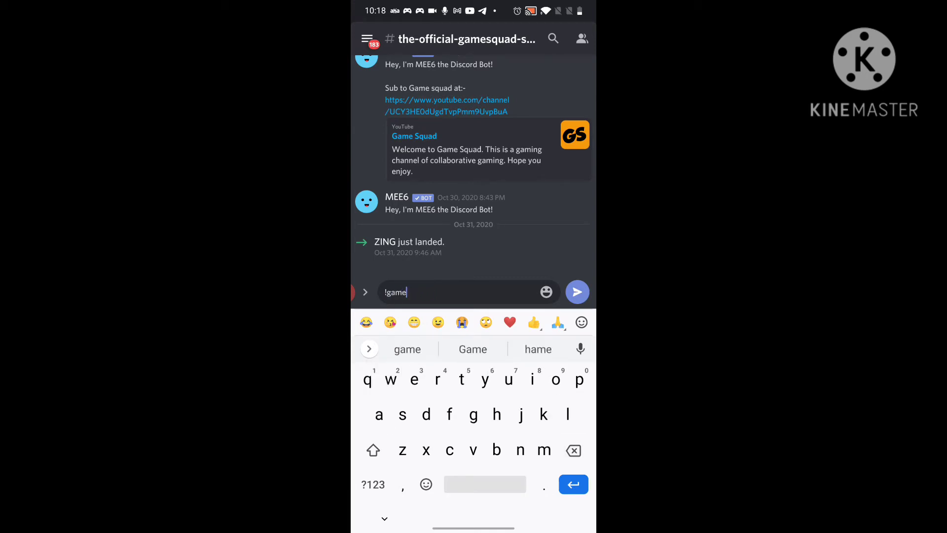
pyautogui.write('squ')
pyautogui.click(537, 349)
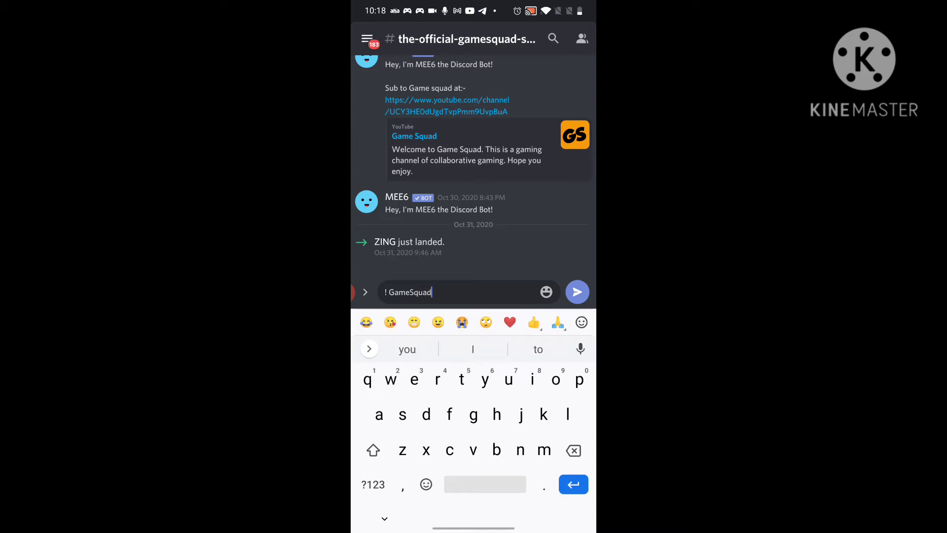
pyautogui.press('BackSpace')
pyautogui.press('BackSpace')
pyautogui.press('BackSpace')
pyautogui.press('BackSpace')
pyautogui.press('BackSpace')
pyautogui.press('BackSpace')
pyautogui.press('BackSpace')
pyautogui.press('BackSpace')
pyautogui.write('gamesqu')
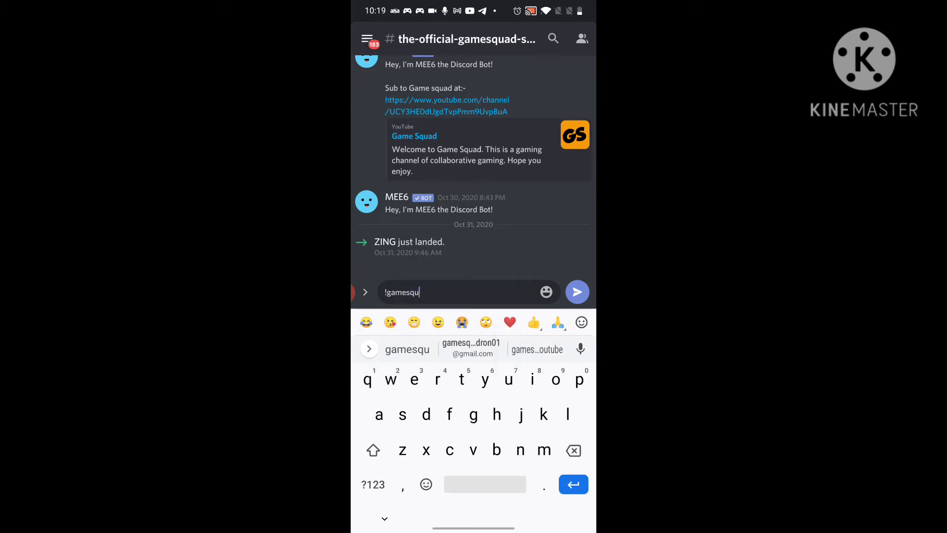
pyautogui.write('ad')
pyautogui.click(577, 292)
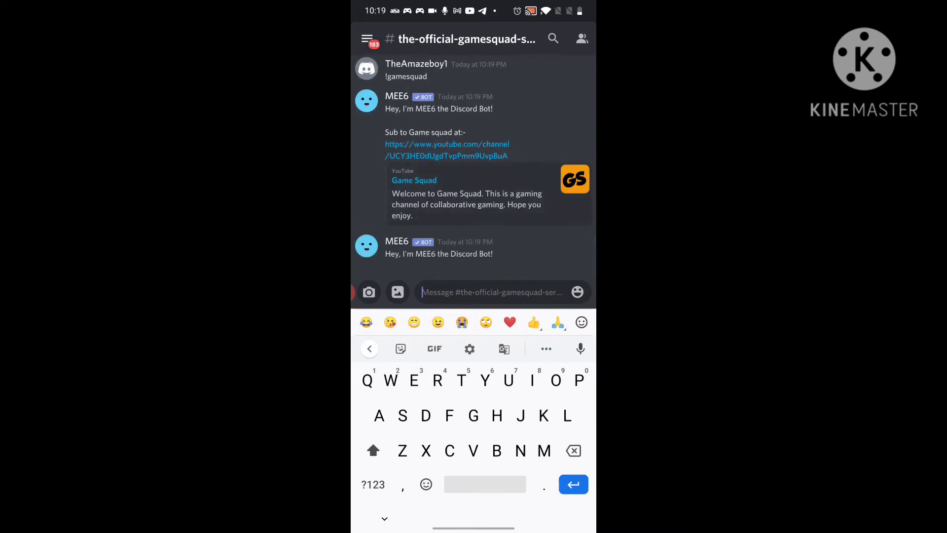
pyautogui.press('Escape')
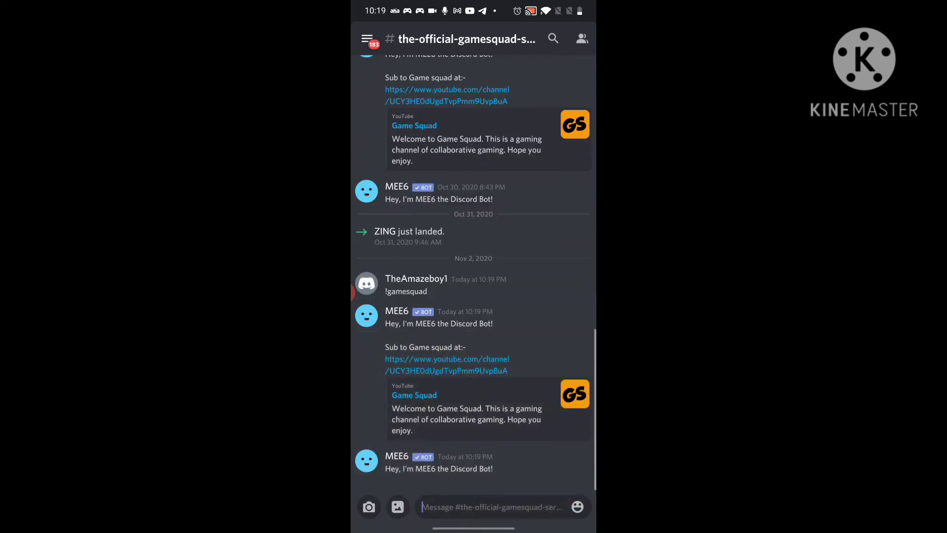
# - Browse #horror-games, #roblox and #ark-mobile, then open #collabs
pyautogui.click(367, 38)
pyautogui.scroll(-5, 478, 274)
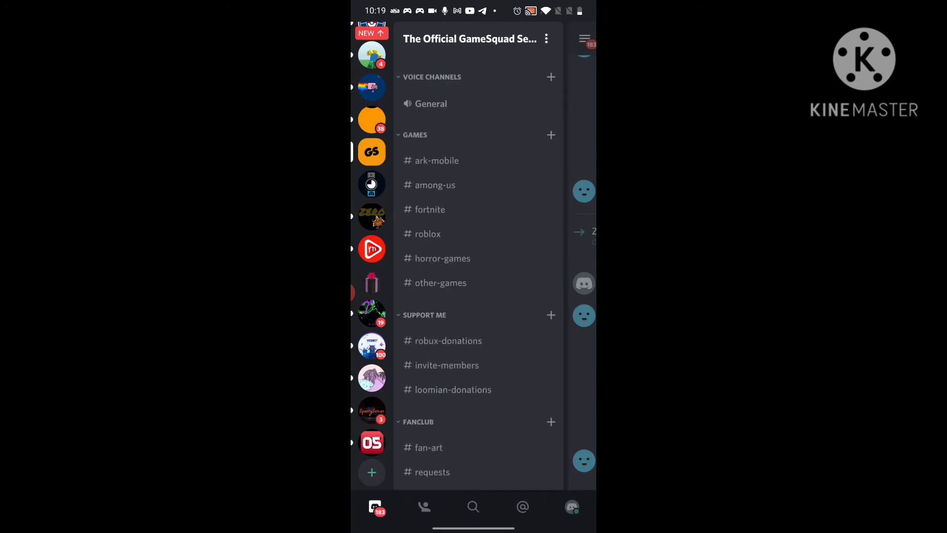
pyautogui.scroll(5, 372, 256)
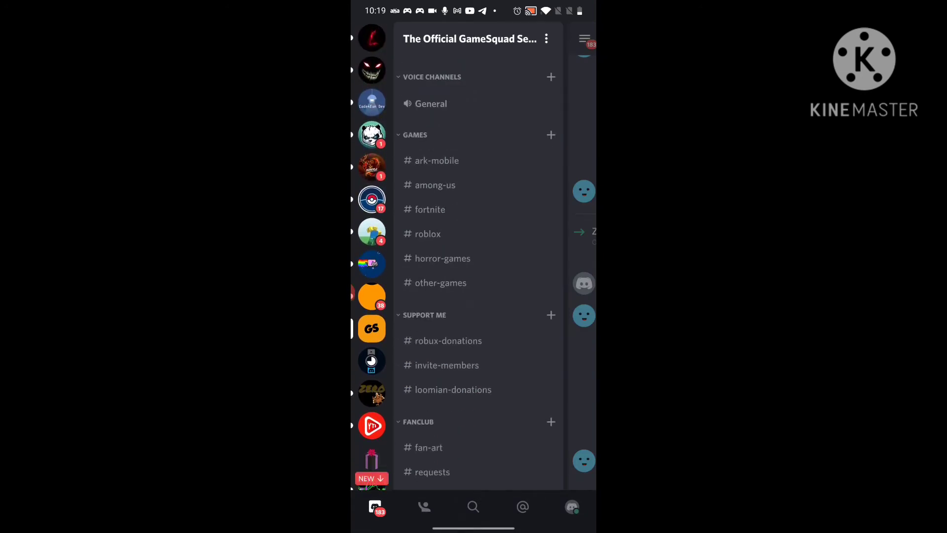
pyautogui.scroll(3, 478, 274)
pyautogui.scroll(-3, 478, 274)
pyautogui.click(442, 278)
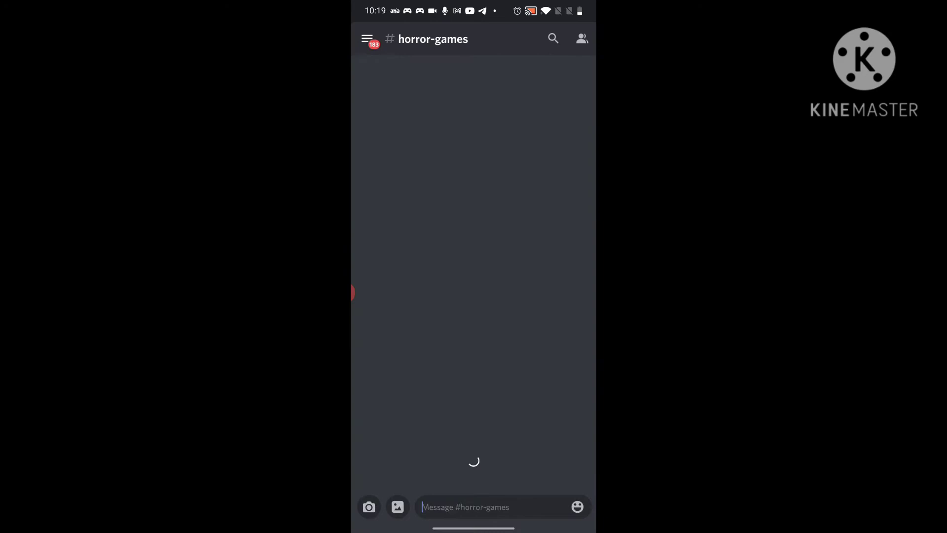
pyautogui.click(368, 39)
pyautogui.click(437, 268)
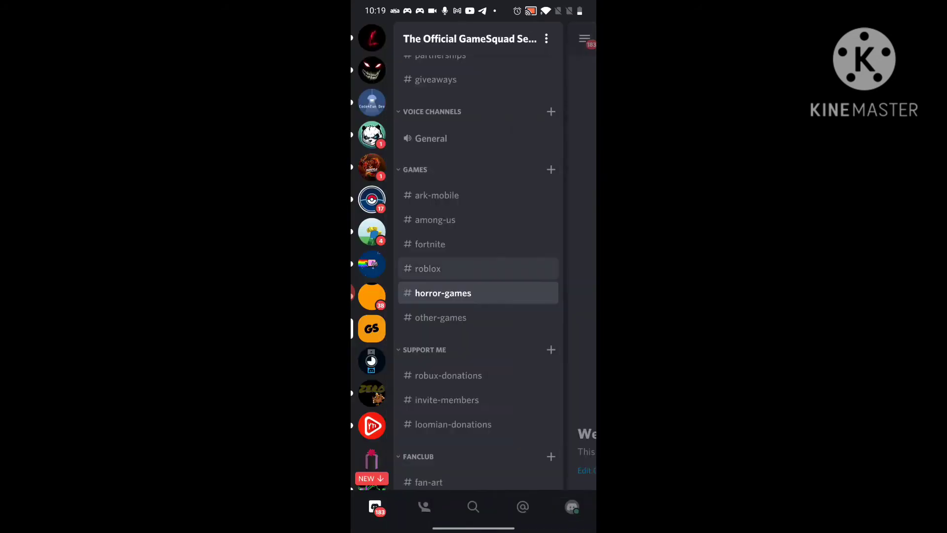
pyautogui.click(367, 38)
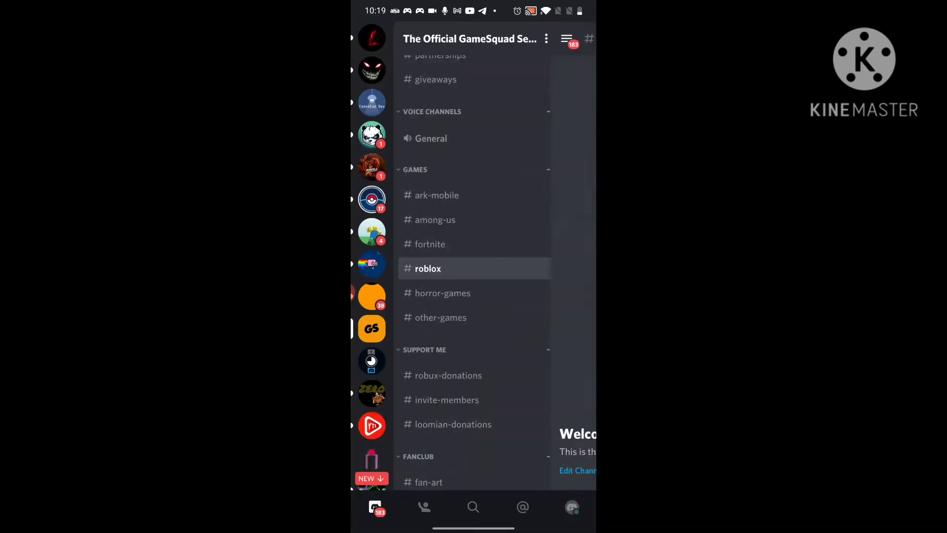
pyautogui.click(436, 195)
pyautogui.click(367, 39)
pyautogui.scroll(3, 477, 274)
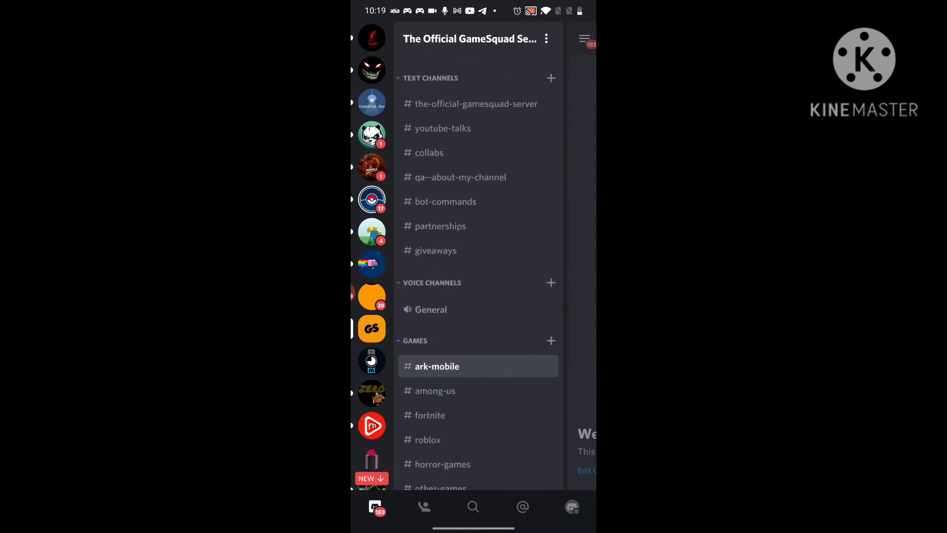
pyautogui.scroll(1, 477, 274)
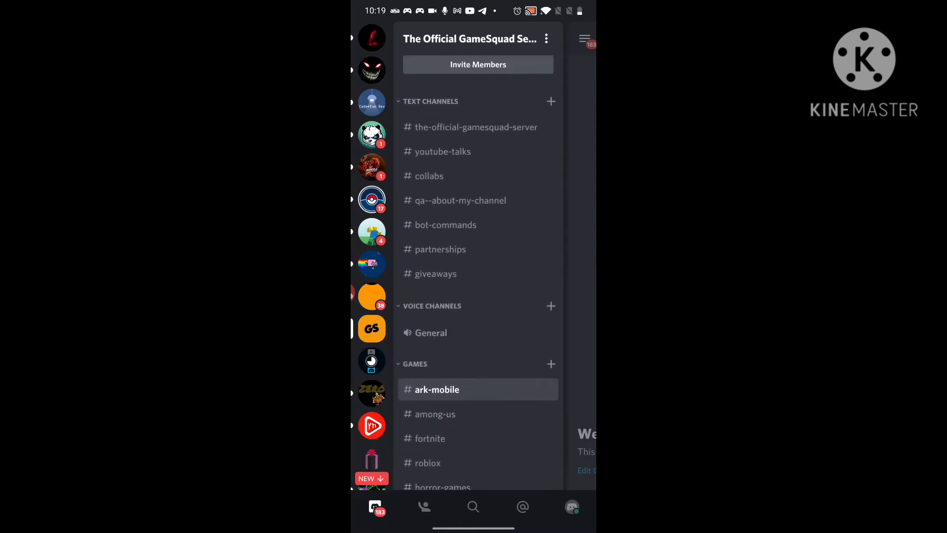
pyautogui.click(430, 175)
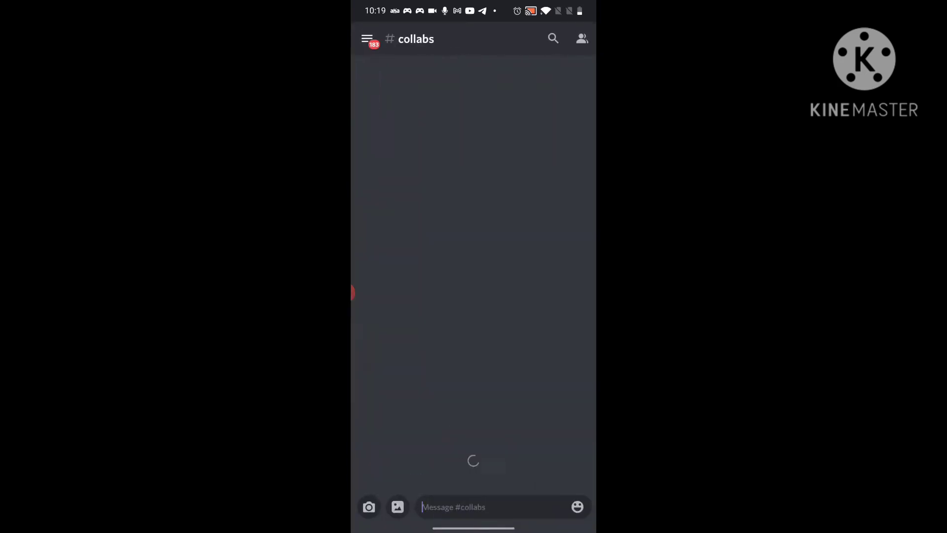
pyautogui.click(367, 39)
pyautogui.scroll(-3, 478, 275)
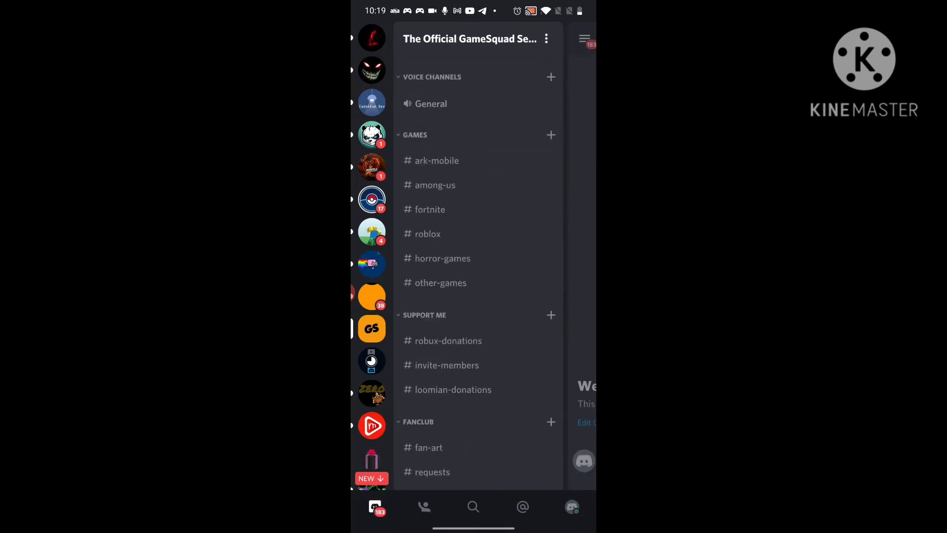
pyautogui.scroll(3, 477, 274)
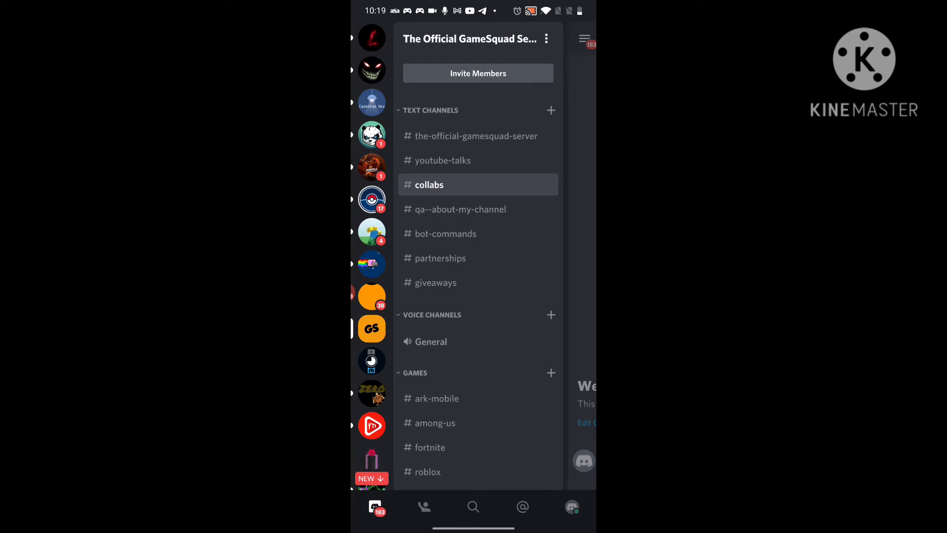
# - Read the #collabs chat, then view #qa--about-my-channel
pyautogui.click(478, 184)
pyautogui.click(367, 39)
pyautogui.click(478, 184)
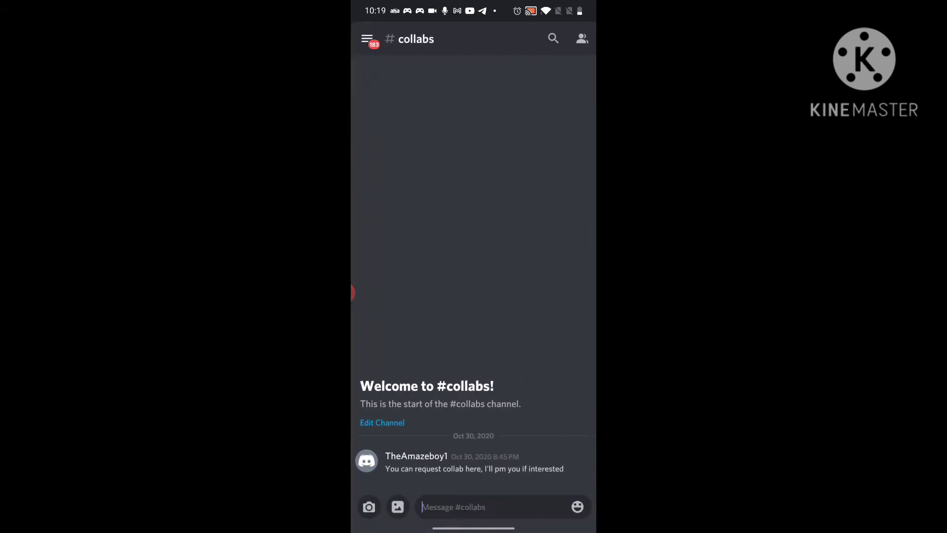
pyautogui.click(367, 38)
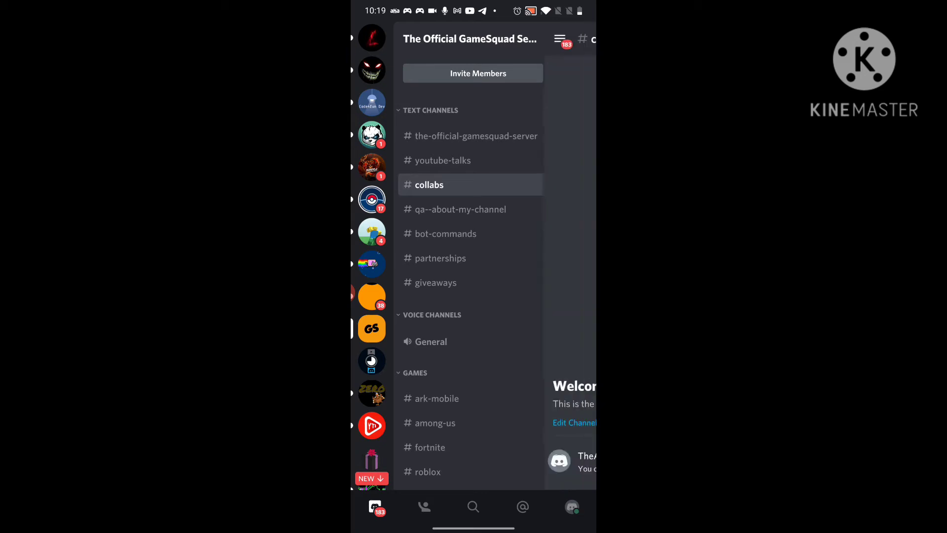
pyautogui.click(461, 209)
pyautogui.click(366, 38)
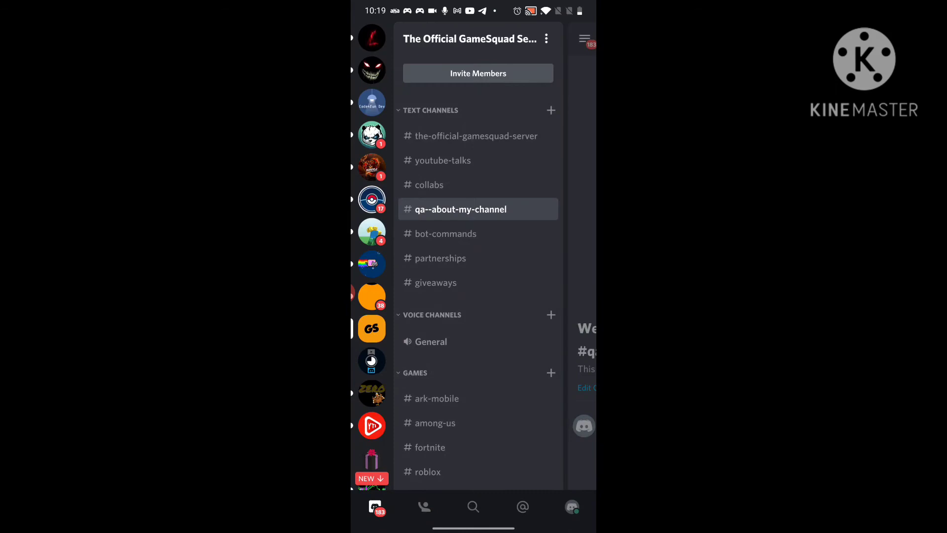
pyautogui.click(460, 210)
pyautogui.click(422, 38)
# - Send 'Pls beg' in #bot-commands, read Dank Memer's 114-coin reply, then open #partnerships
pyautogui.click(446, 233)
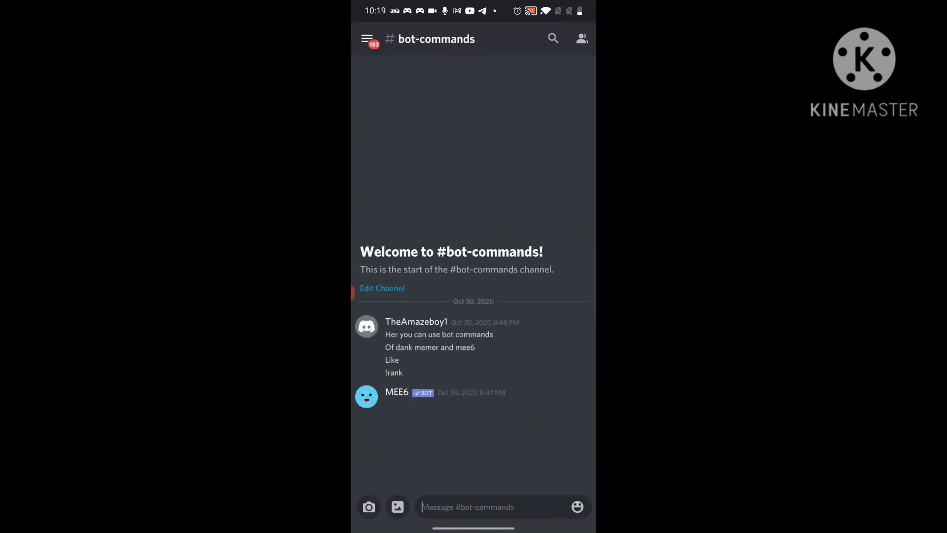
pyautogui.click(474, 507)
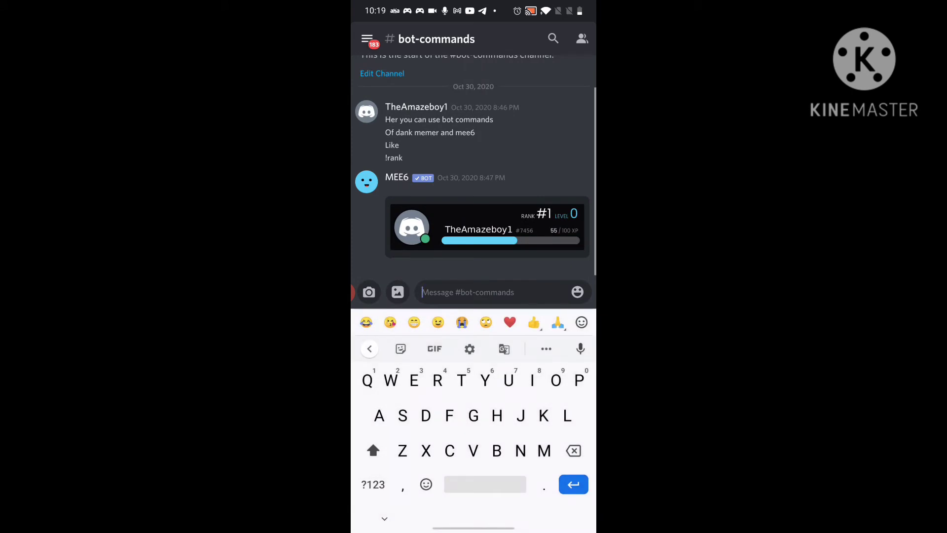
pyautogui.write('Pls b')
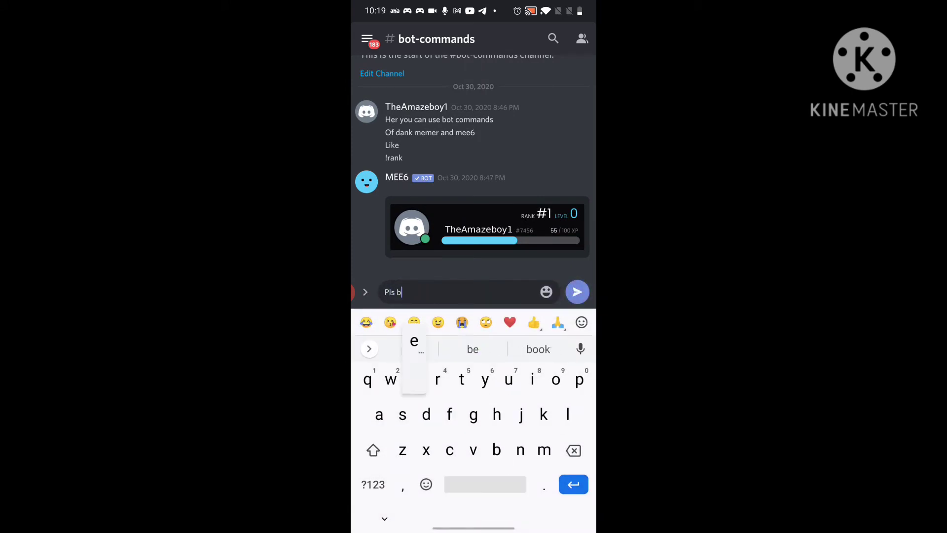
pyautogui.write('eg')
pyautogui.press('Return')
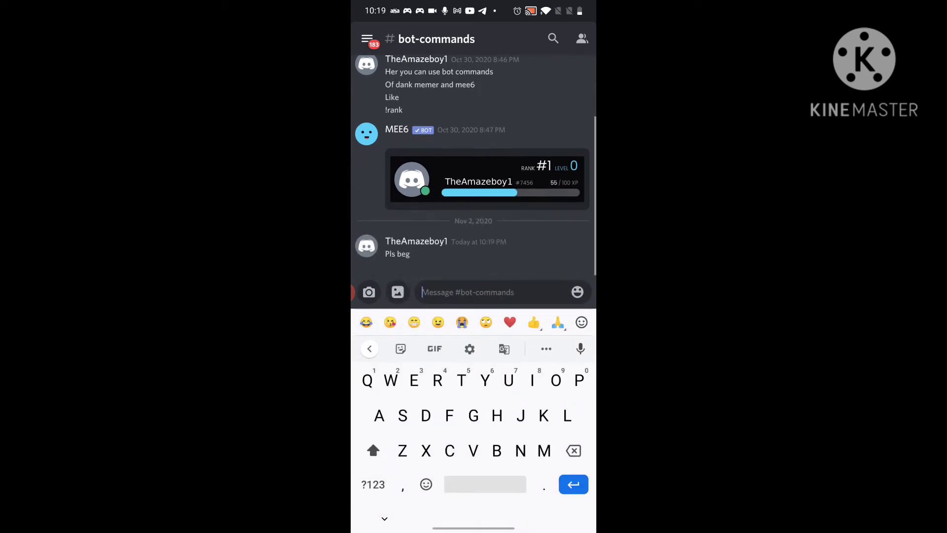
pyautogui.press('Escape')
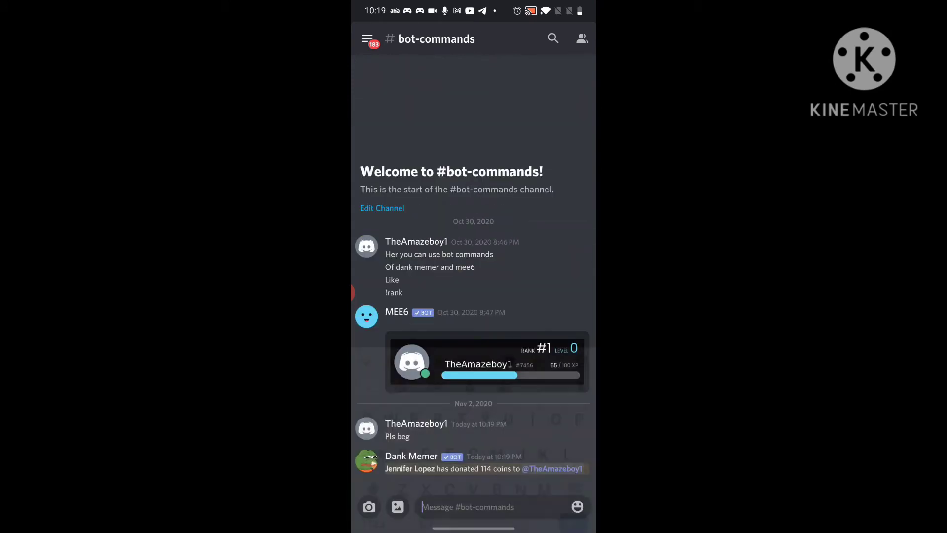
pyautogui.click(367, 39)
pyautogui.scroll(-1, 479, 266)
pyautogui.click(440, 238)
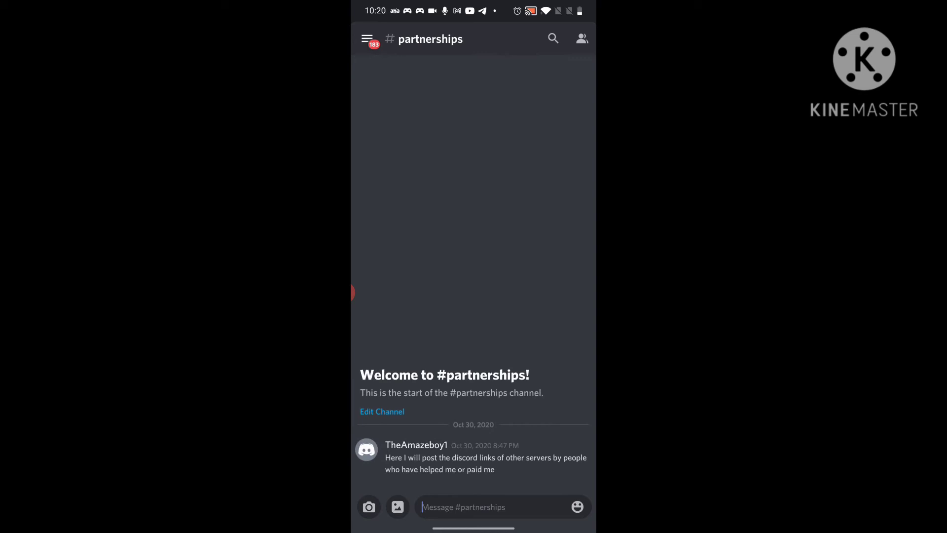
# - Read the #partnerships chat, then open #robux-donations
pyautogui.click(367, 39)
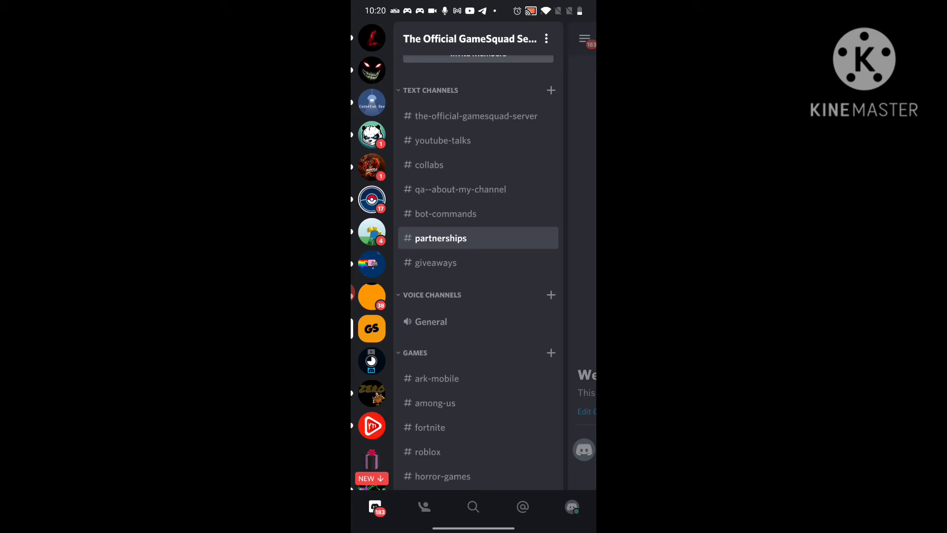
pyautogui.click(441, 238)
pyautogui.click(367, 39)
pyautogui.click(441, 237)
pyautogui.click(367, 39)
pyautogui.scroll(-1, 478, 296)
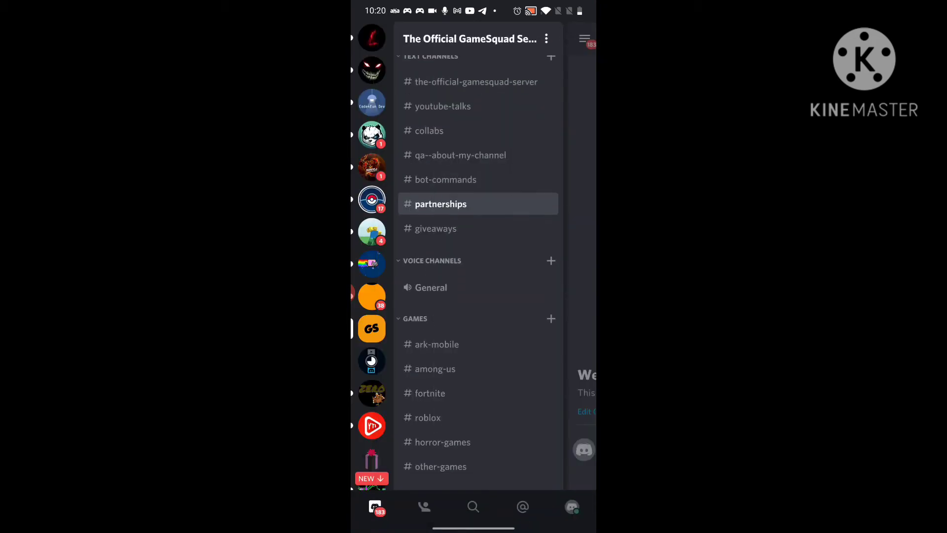
pyautogui.scroll(-5, 478, 267)
pyautogui.scroll(2, 477, 267)
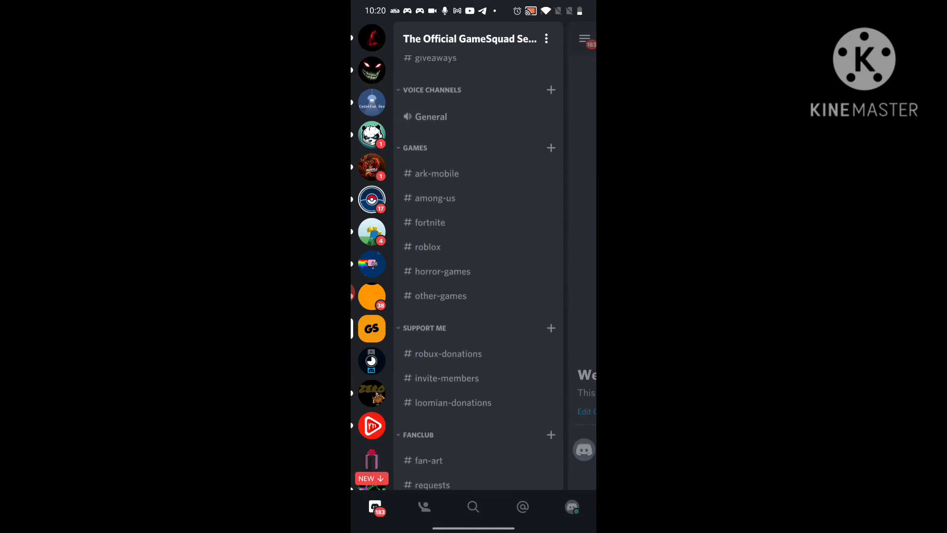
pyautogui.scroll(-2, 477, 267)
pyautogui.click(448, 340)
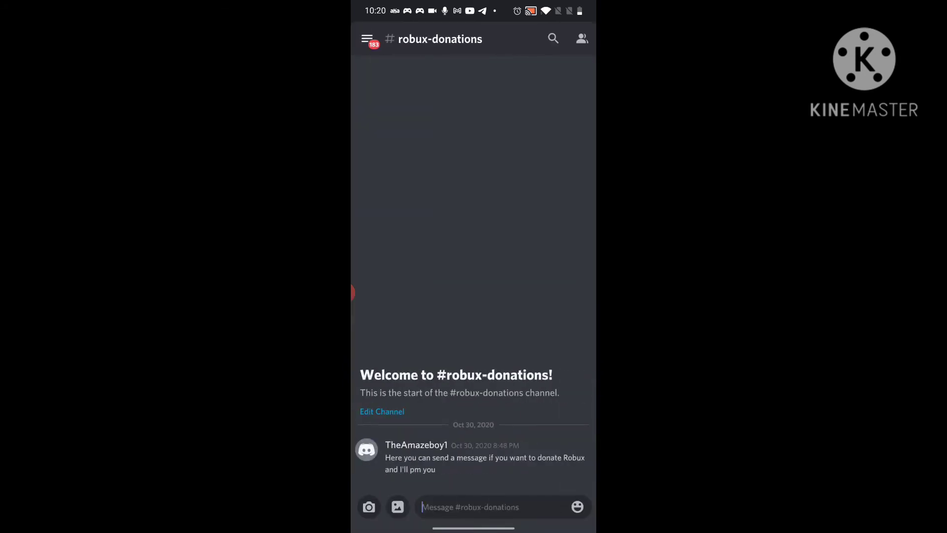
pyautogui.click(368, 39)
pyautogui.click(448, 340)
# - View #invite-members and #loomian-donations, ending with the channel drawer open
pyautogui.moveTo(353, 292)
pyautogui.mouseDown()
pyautogui.moveTo(533, 296)
pyautogui.moveTo(352, 292)
pyautogui.mouseUp()
pyautogui.click(447, 365)
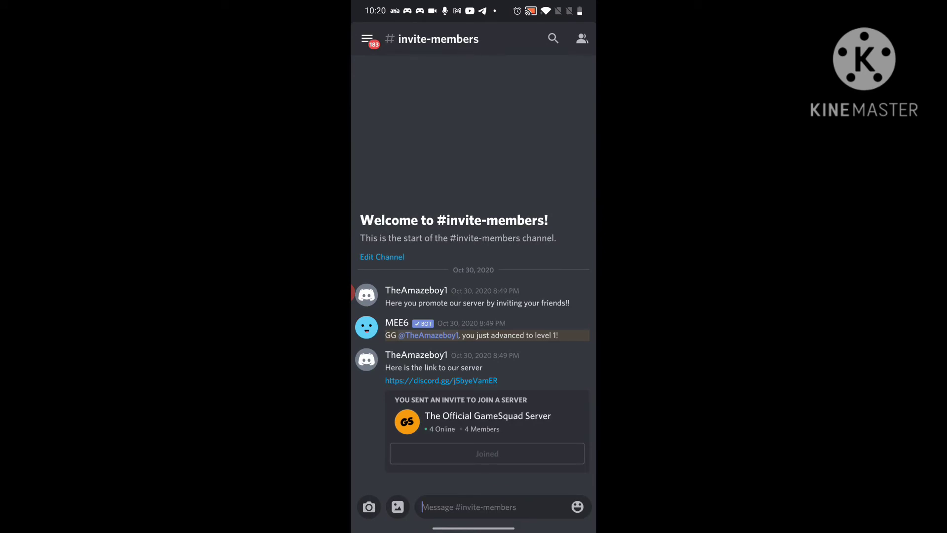
pyautogui.moveTo(352, 294); pyautogui.dragTo(533, 294)
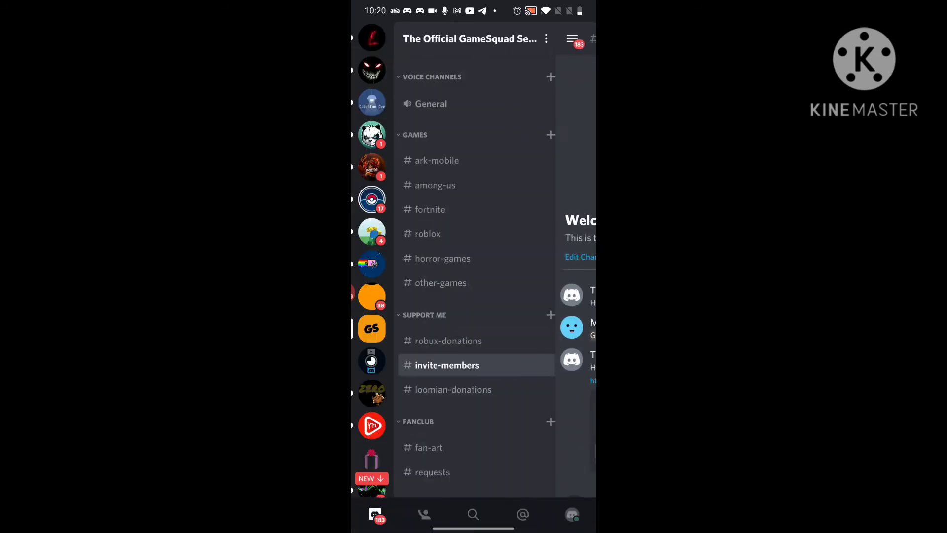
pyautogui.click(444, 388)
pyautogui.moveTo(352, 294)
pyautogui.mouseDown()
pyautogui.moveTo(532, 294)
pyautogui.moveTo(352, 294)
pyautogui.mouseUp()
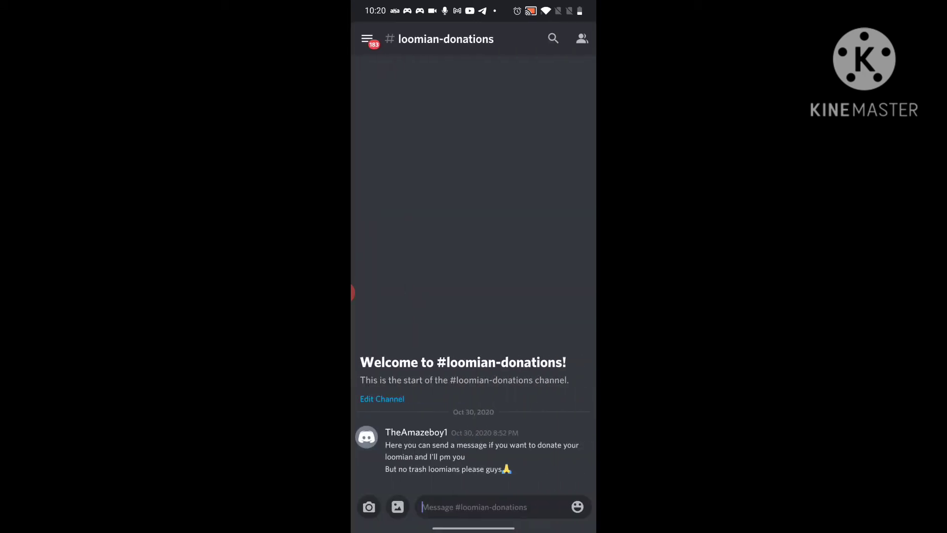
pyautogui.moveTo(352, 294); pyautogui.dragTo(533, 294)
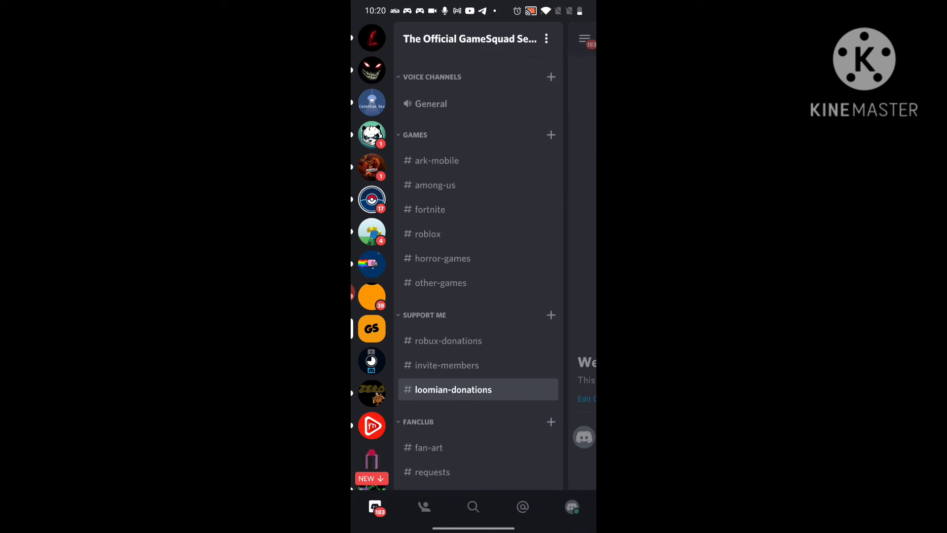
# - View #fan-art, then switch to #requests from the channel drawer
pyautogui.click(429, 448)
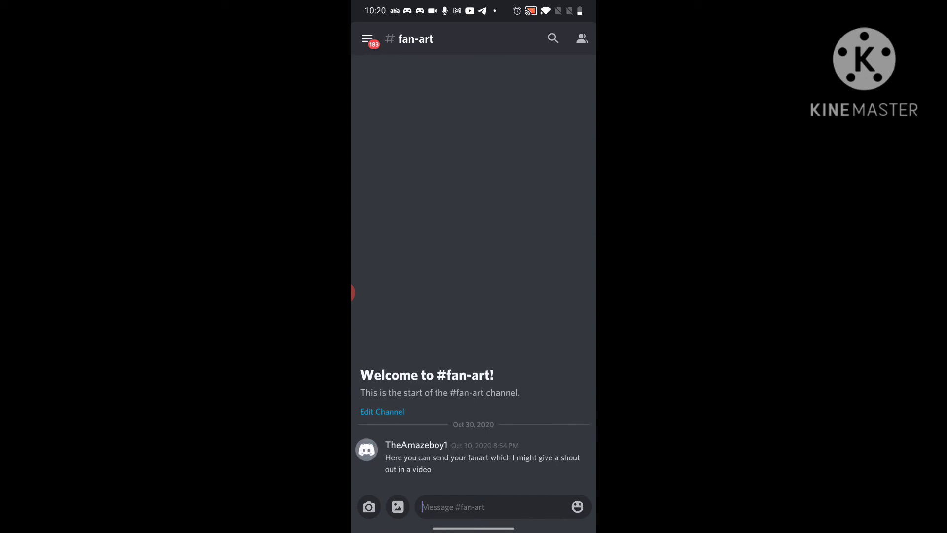
pyautogui.moveTo(352, 294)
pyautogui.mouseDown()
pyautogui.moveTo(533, 293)
pyautogui.moveTo(352, 293)
pyautogui.mouseUp()
pyautogui.moveTo(352, 294); pyautogui.dragTo(533, 294)
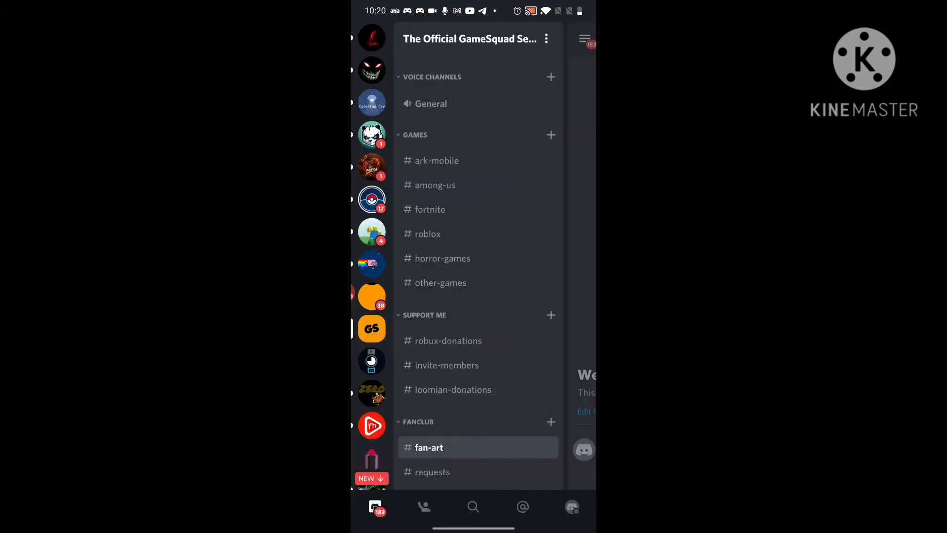
pyautogui.click(426, 469)
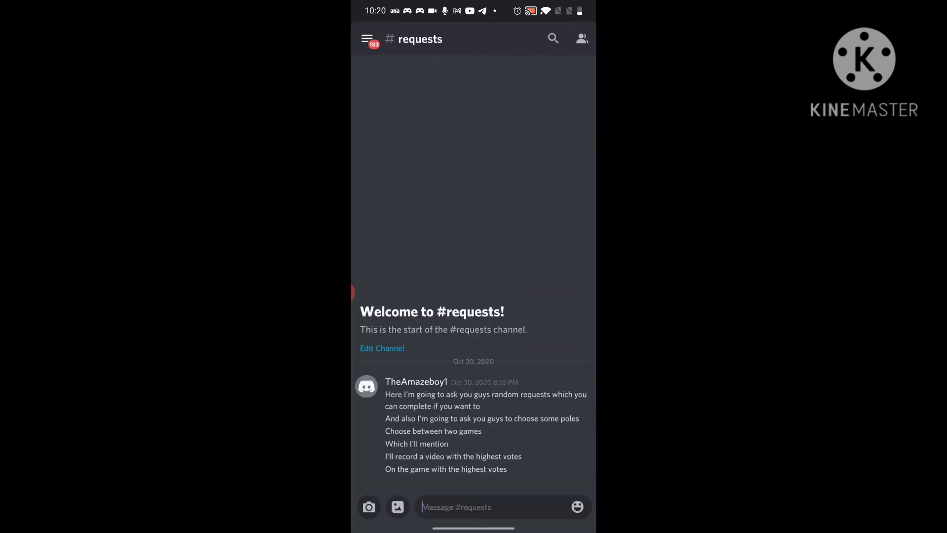
pyautogui.moveTo(353, 294); pyautogui.dragTo(533, 294)
pyautogui.scroll(3, 475, 296)
pyautogui.scroll(-3, 475, 296)
pyautogui.scroll(3, 474, 260)
pyautogui.scroll(2, 478, 259)
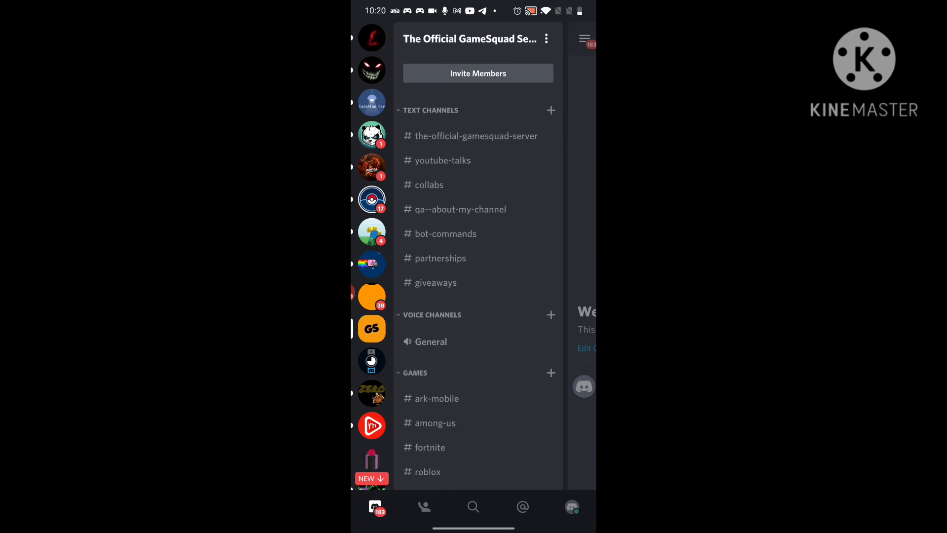
pyautogui.scroll(-3, 372, 259)
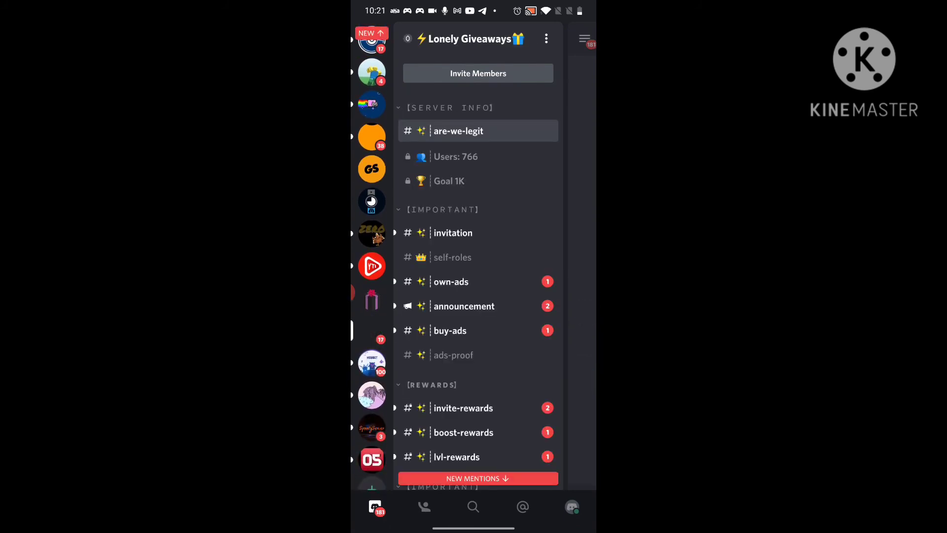
# - Browse Spooky Server, ZERO CLAN, Rudrax Gaming, Legicals server and Armenti's Guild, then go back to GameSquad
pyautogui.click(372, 345)
pyautogui.click(371, 298)
pyautogui.click(371, 266)
pyautogui.scroll(2, 372, 259)
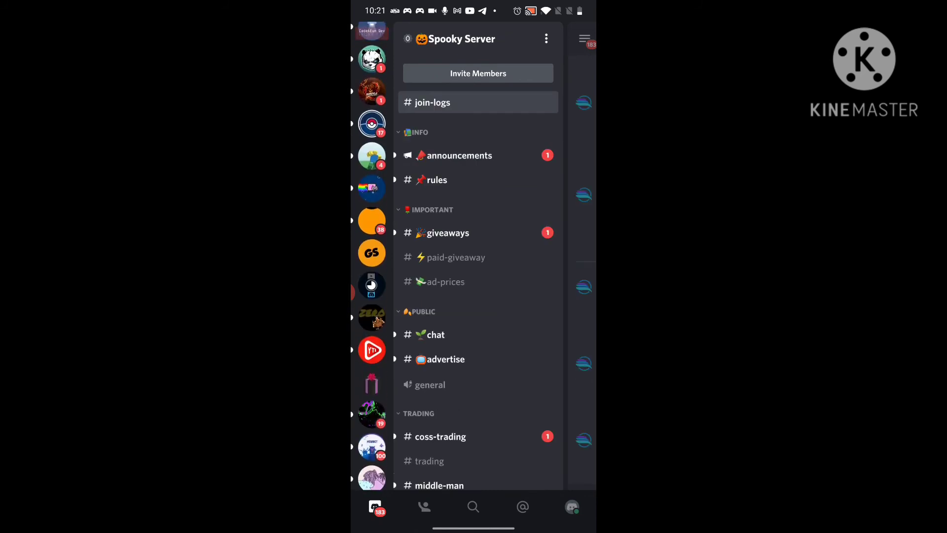
pyautogui.click(372, 327)
pyautogui.click(372, 231)
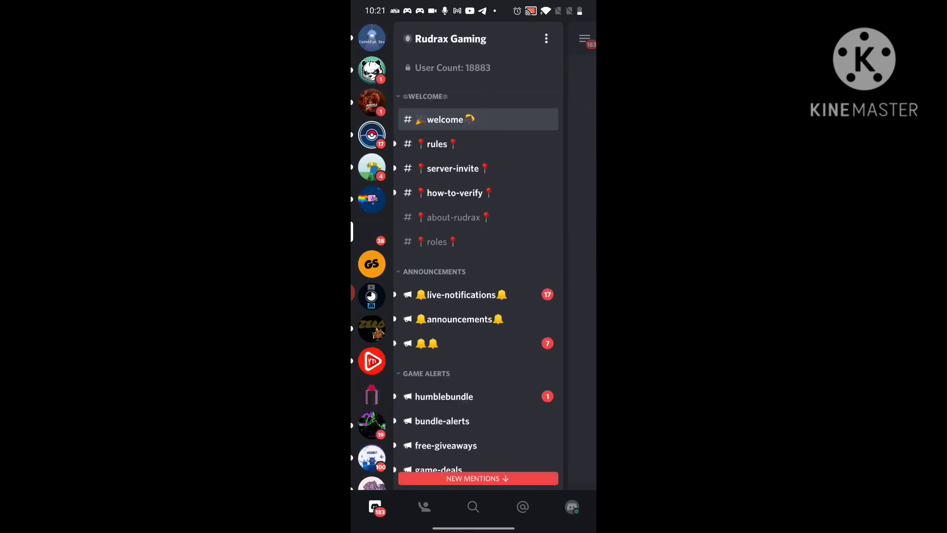
pyautogui.scroll(2, 371, 259)
pyautogui.scroll(2, 372, 260)
pyautogui.scroll(1, 372, 259)
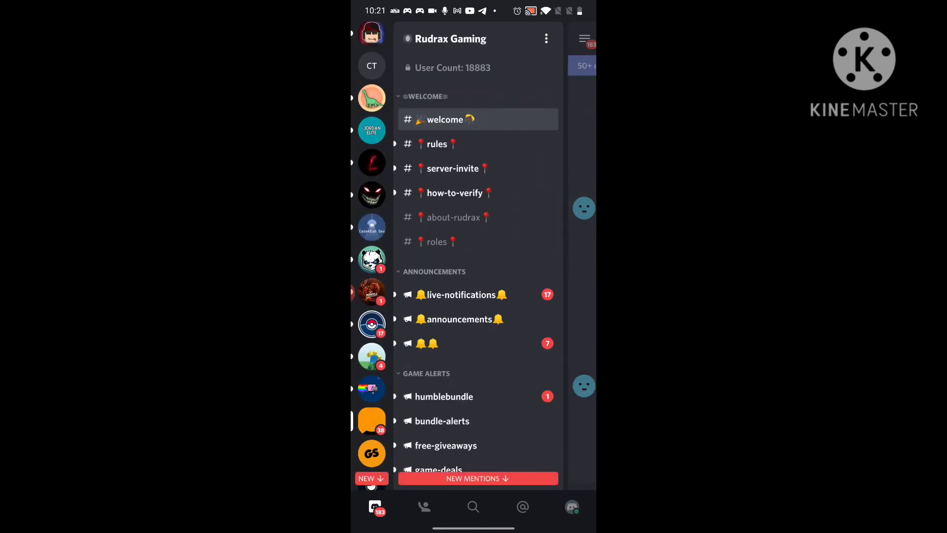
pyautogui.click(372, 162)
pyautogui.moveTo(519, 281)
pyautogui.mouseDown()
pyautogui.moveTo(385, 281)
pyautogui.moveTo(518, 282)
pyautogui.mouseUp()
pyautogui.scroll(-2, 479, 296)
pyautogui.scroll(-5, 478, 296)
pyautogui.scroll(-1, 478, 296)
pyautogui.scroll(-5, 478, 296)
pyautogui.scroll(3, 372, 296)
pyautogui.click(372, 143)
pyautogui.scroll(-5, 479, 297)
pyautogui.scroll(-5, 371, 296)
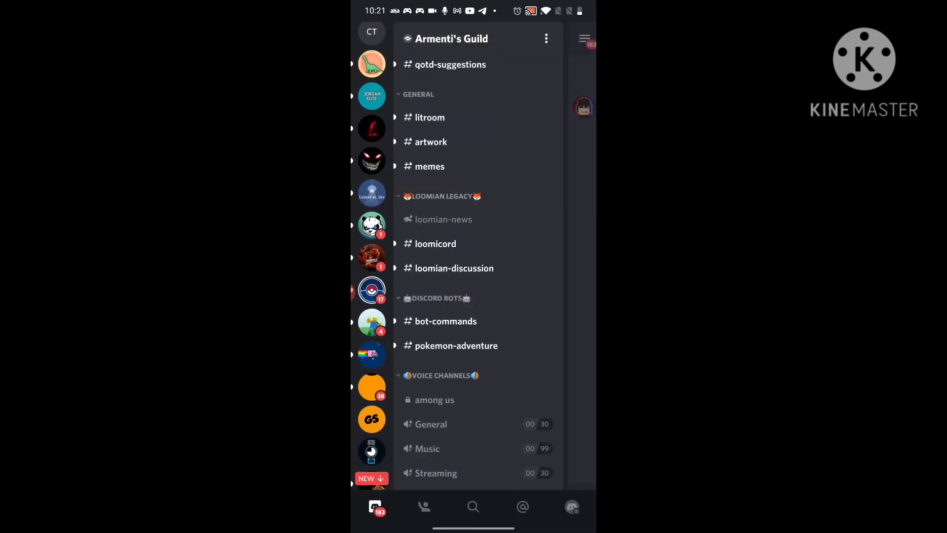
pyautogui.click(372, 177)
pyautogui.moveTo(577, 282); pyautogui.dragTo(519, 282)
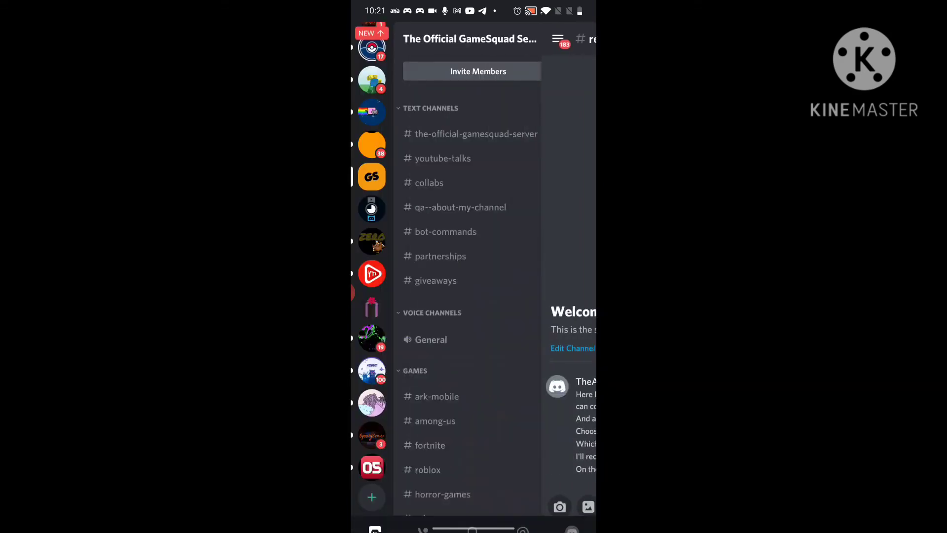
pyautogui.scroll(-5, 478, 296)
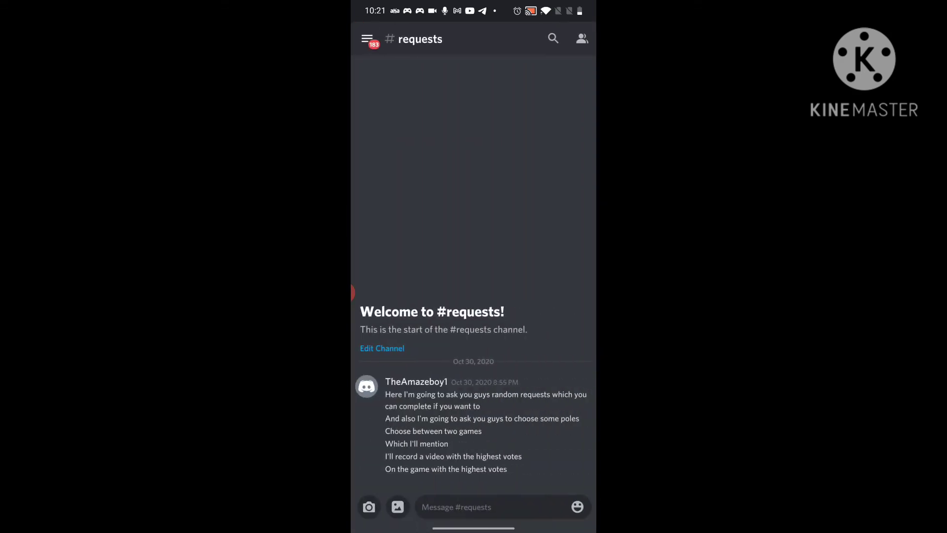
# - Open the GameSquad #requests channel and view its chat full screen
pyautogui.click(367, 39)
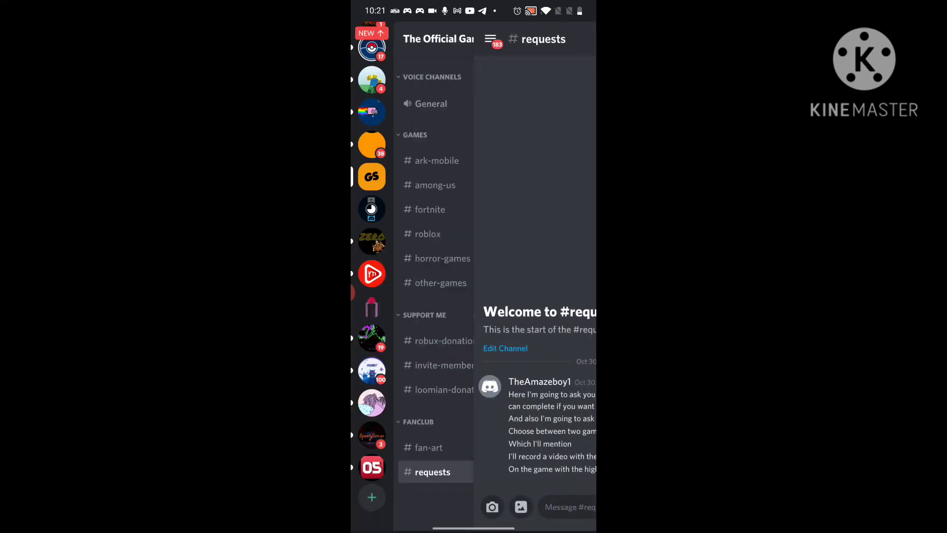
pyautogui.scroll(5, 474, 267)
pyautogui.scroll(-5, 474, 267)
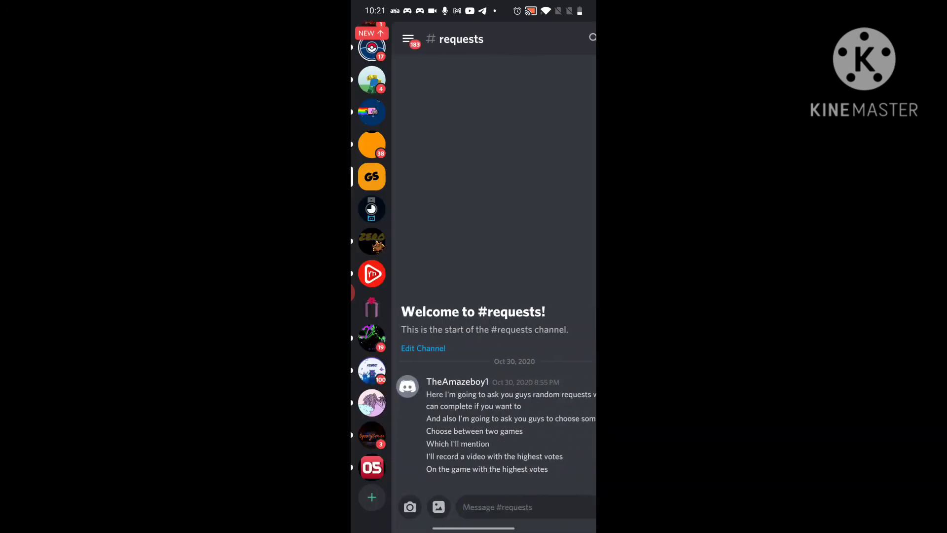
pyautogui.moveTo(415, 267)
pyautogui.mouseDown()
pyautogui.moveTo(578, 267)
pyautogui.moveTo(414, 266)
pyautogui.mouseUp()
pyautogui.click(362, 293)
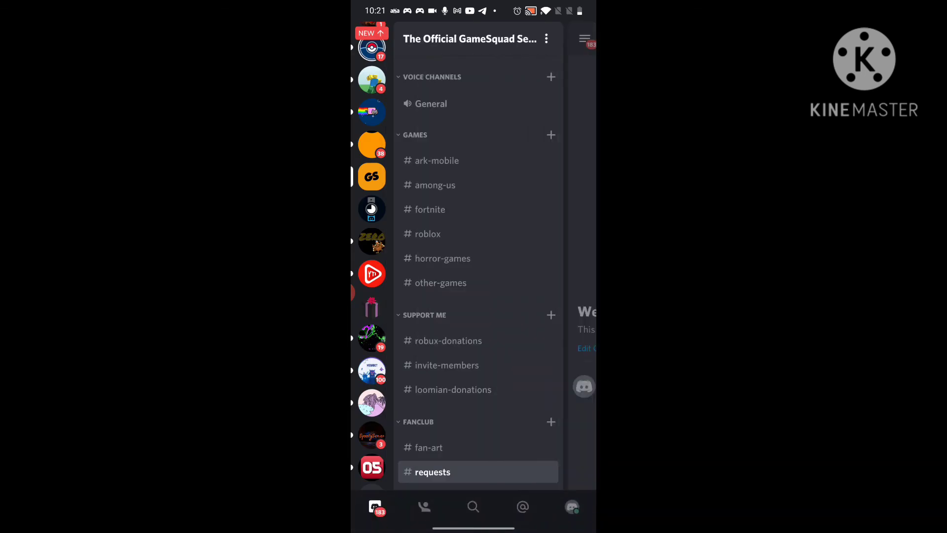
pyautogui.scroll(3, 478, 296)
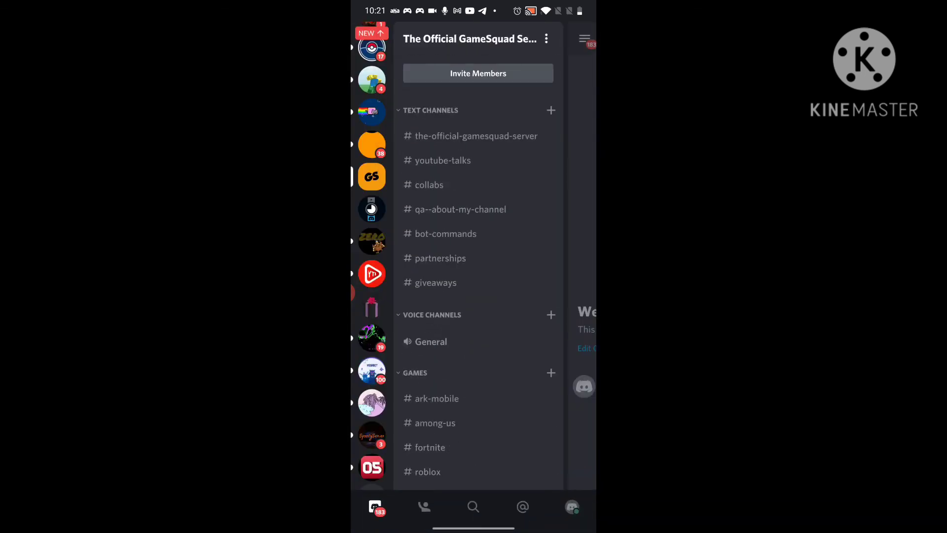
pyautogui.scroll(-3, 478, 296)
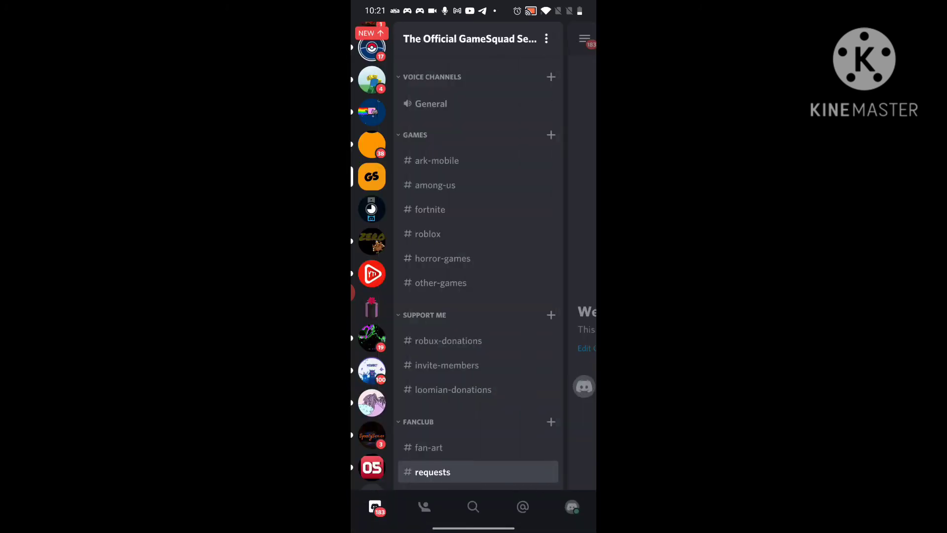
# - Briefly open User Settings, then return to the #requests chat
pyautogui.click(571, 507)
pyautogui.moveTo(352, 294); pyautogui.dragTo(459, 294)
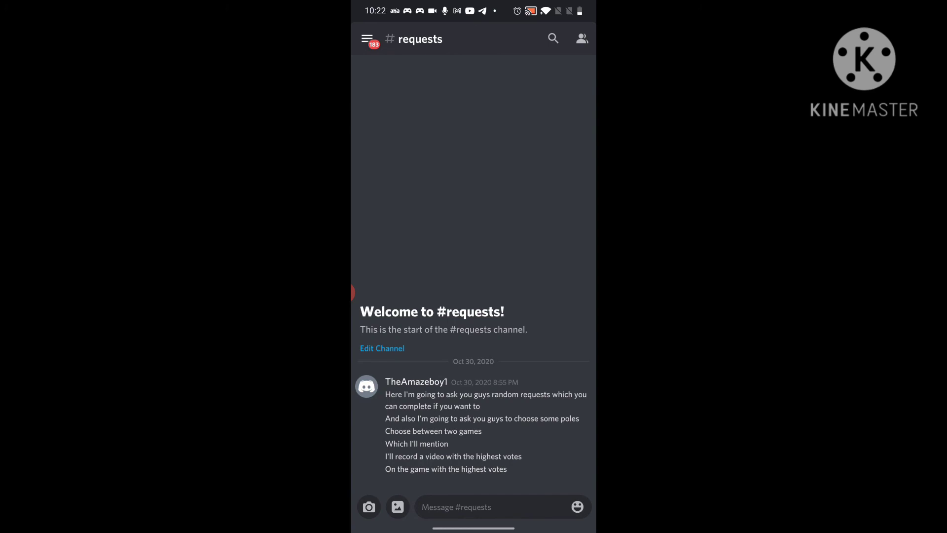
pyautogui.click(363, 293)
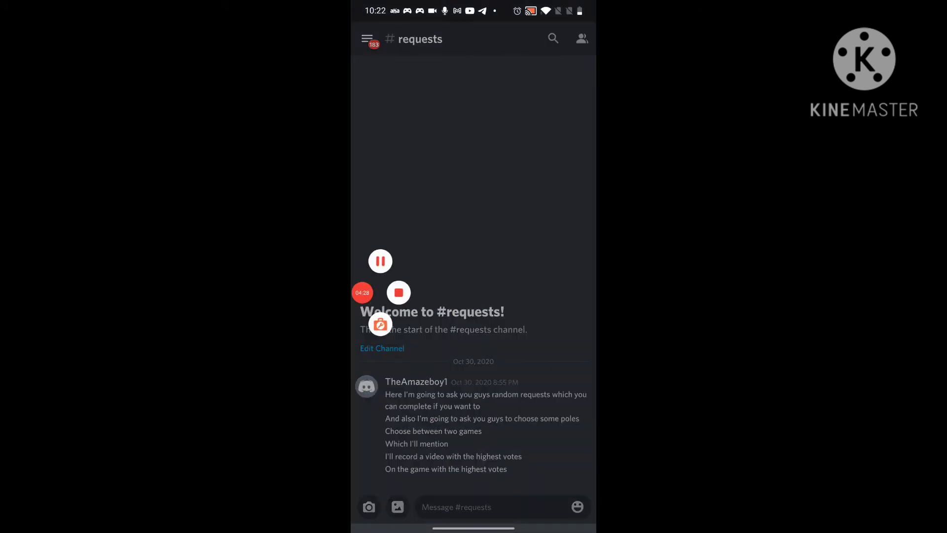